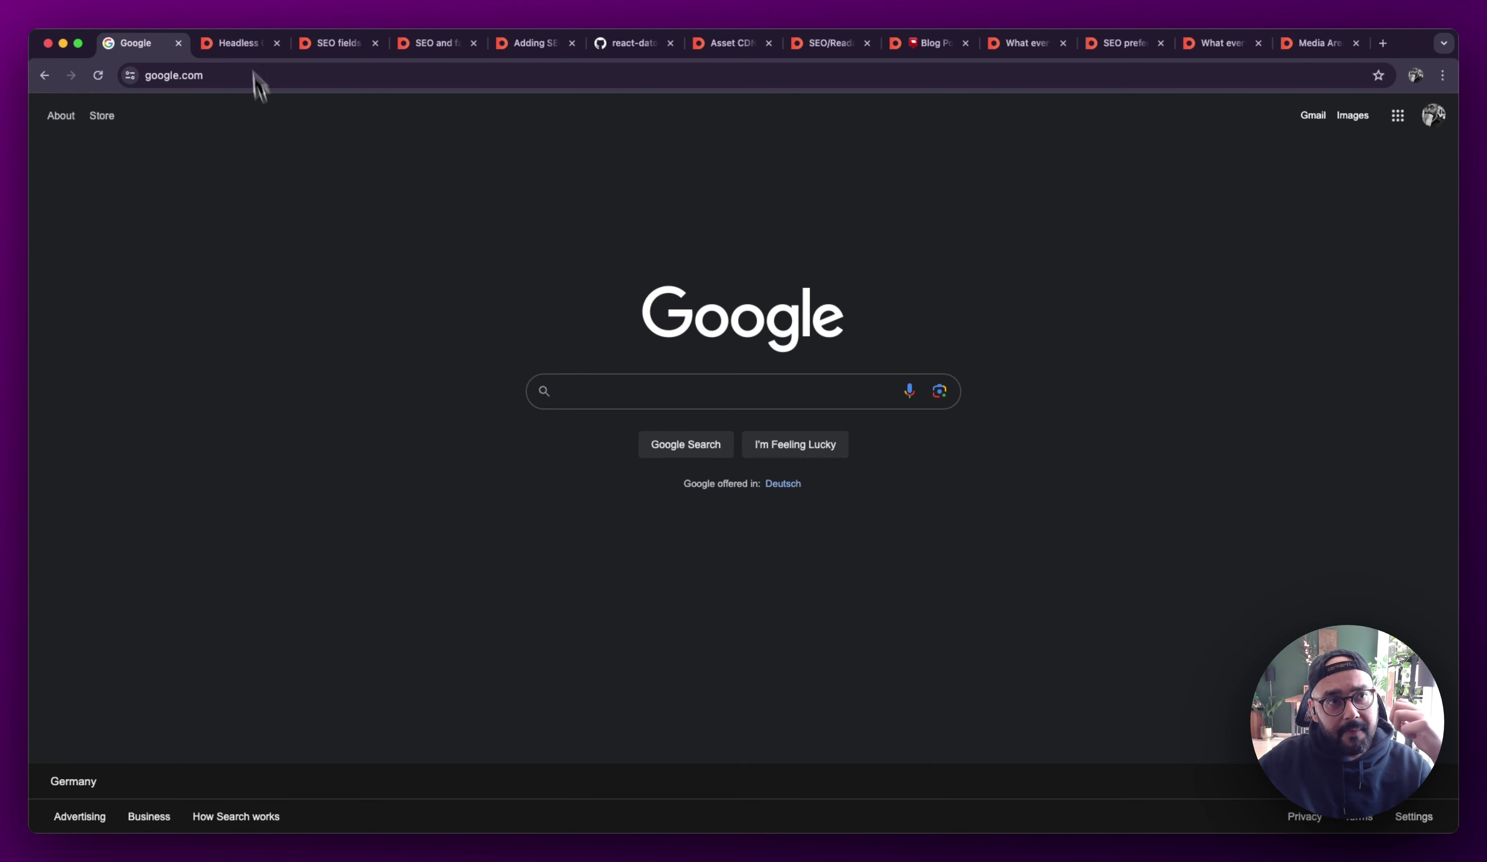
Switch to the DatoCMS Academy 'Headless CMS and SEO' article tab
click(239, 45)
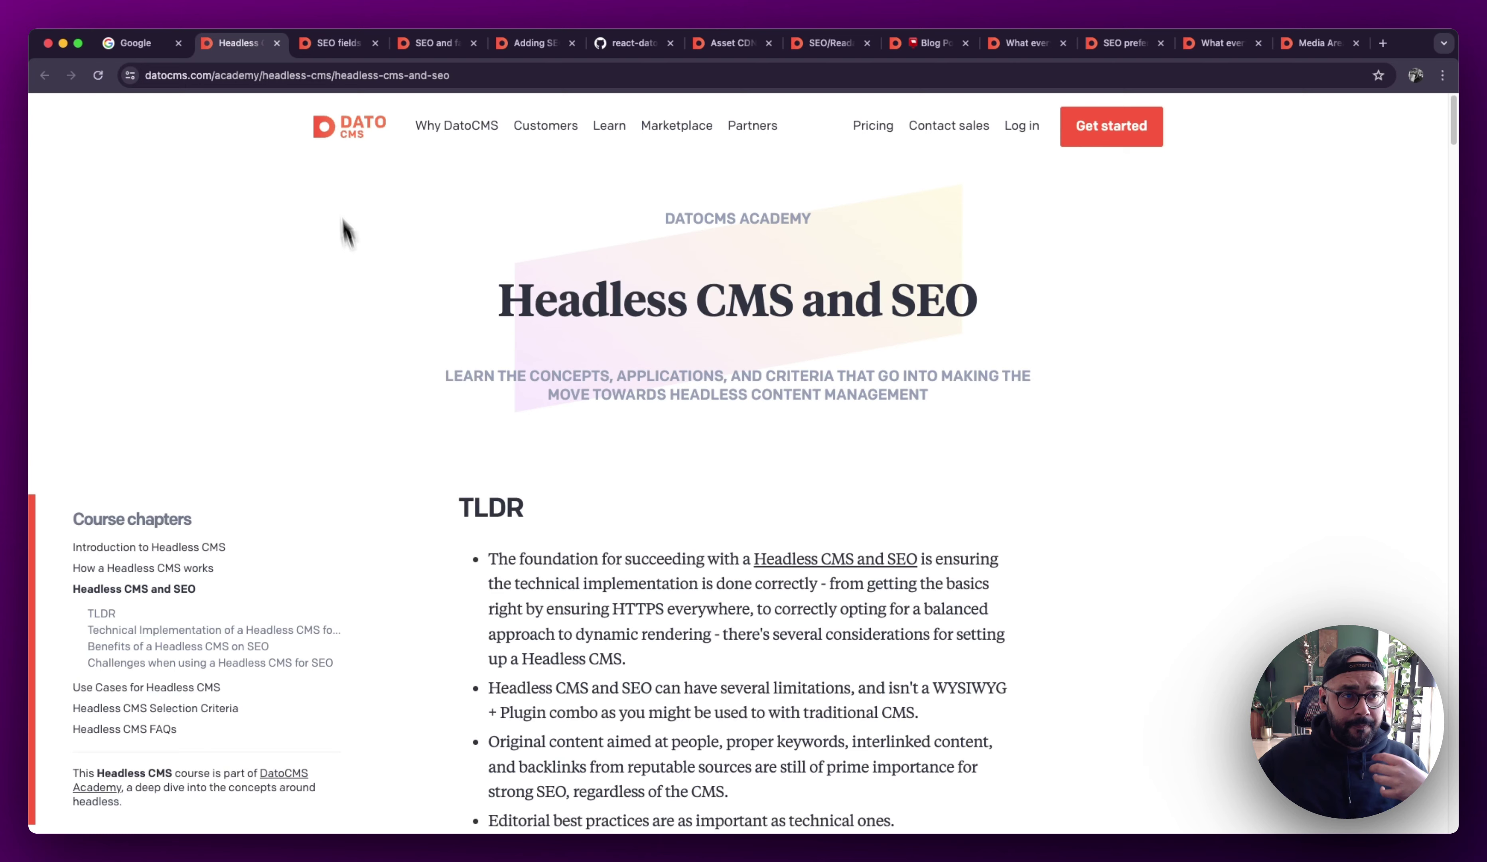
Browse the SEO fields docs, the react-datocms src folder, and the SEO and favicon docs
click(334, 46)
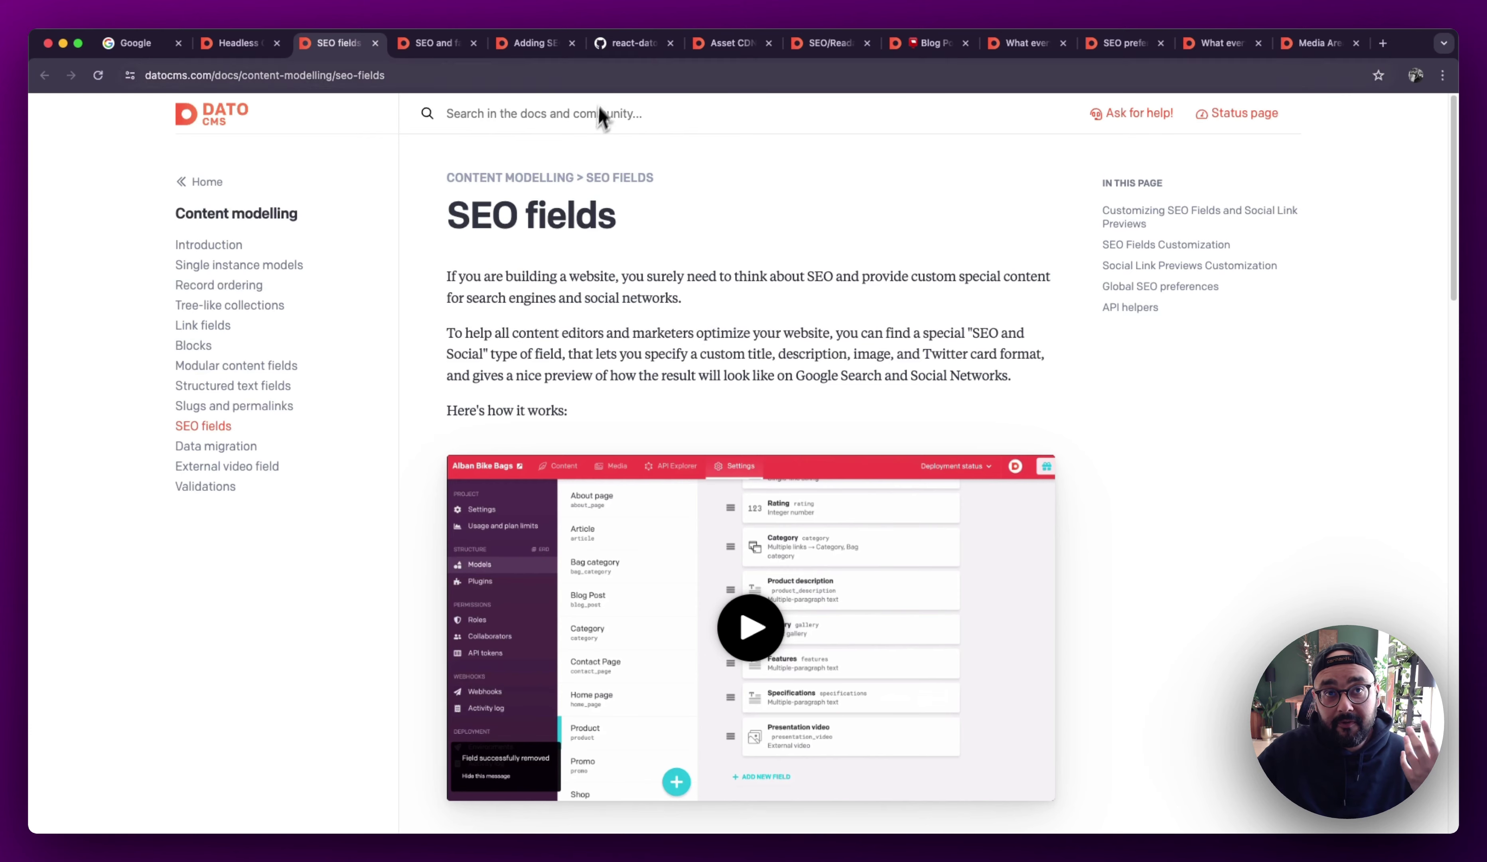
click(622, 48)
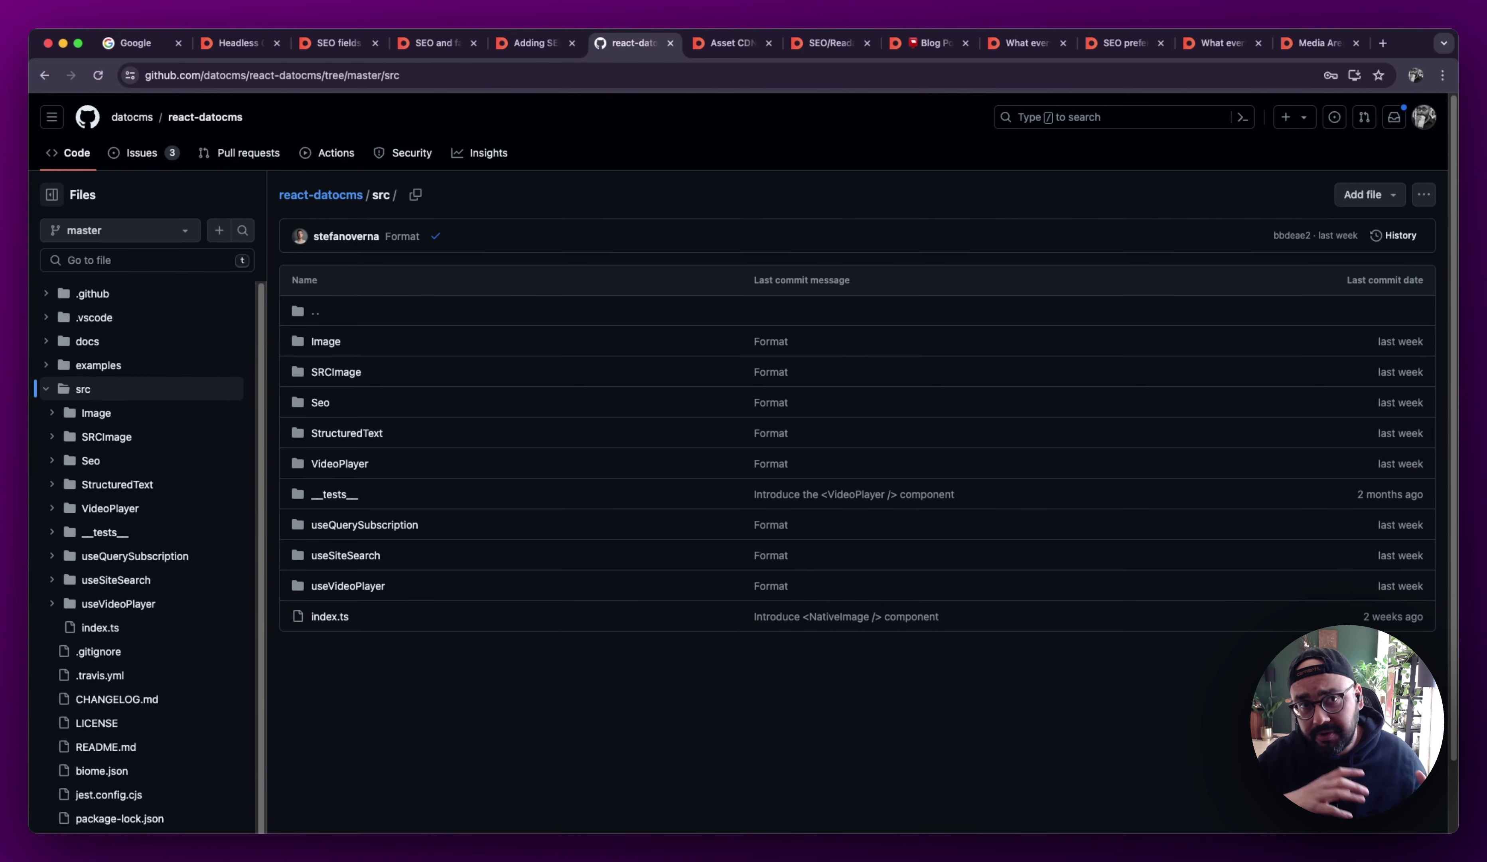
click(441, 55)
Revisit the SEO fields docs, then bring up the SEO and favicon docs page
click(341, 55)
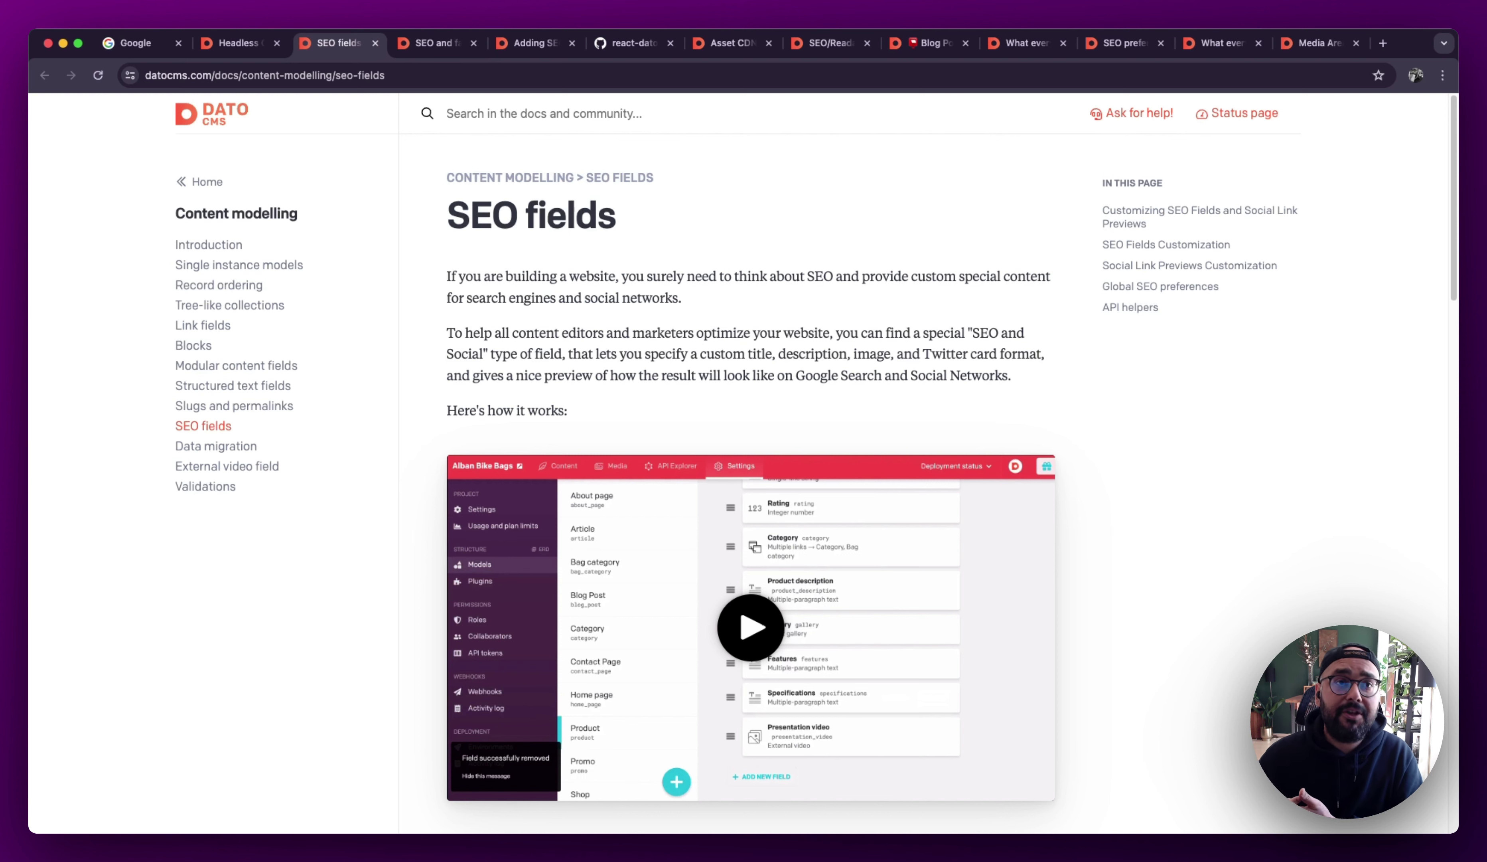
click(433, 48)
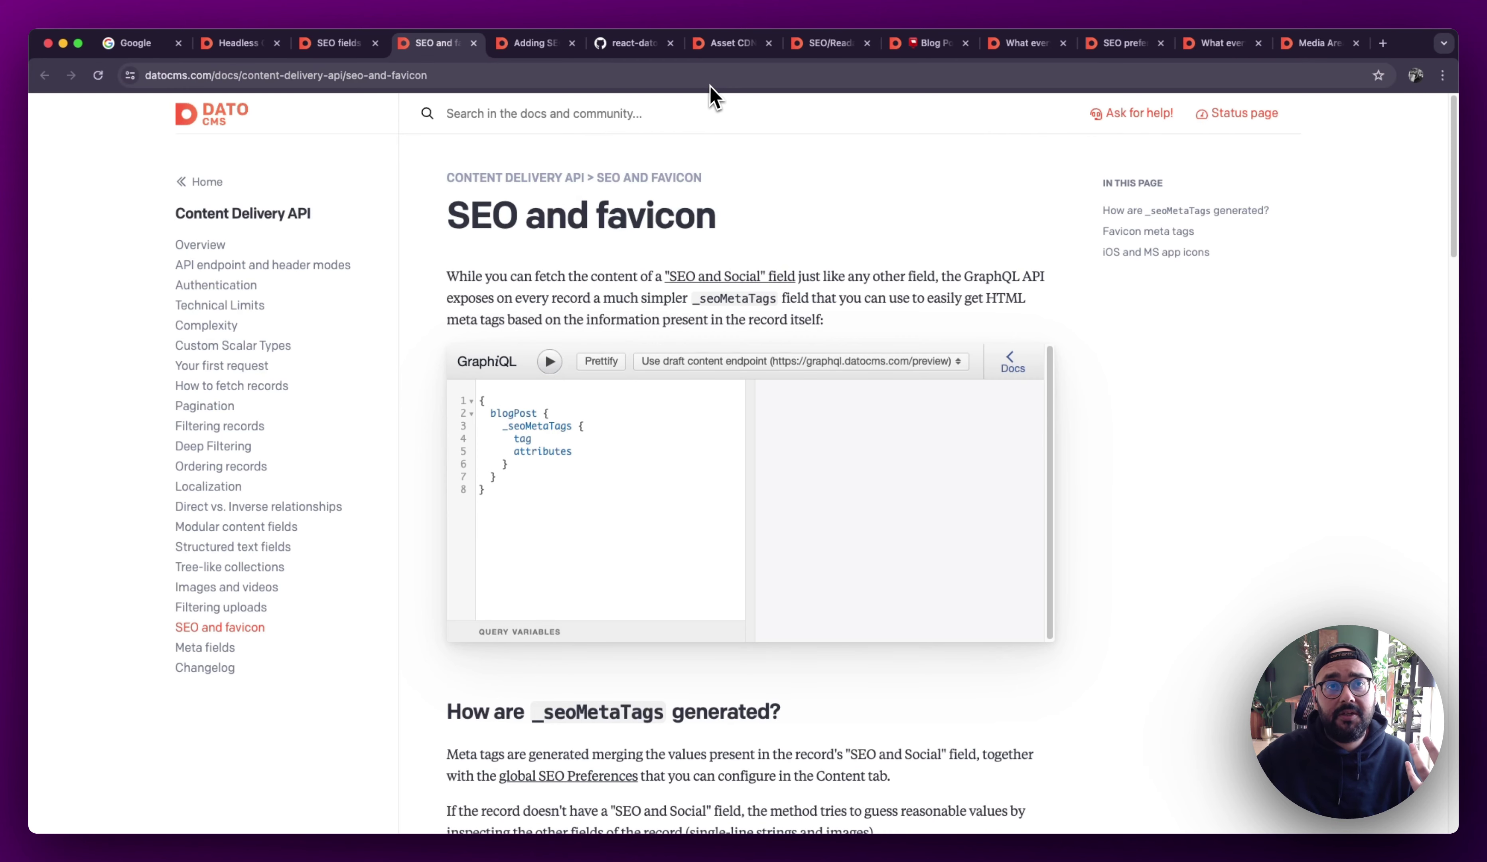
Switch to the project's Asset CDN settings page
click(731, 43)
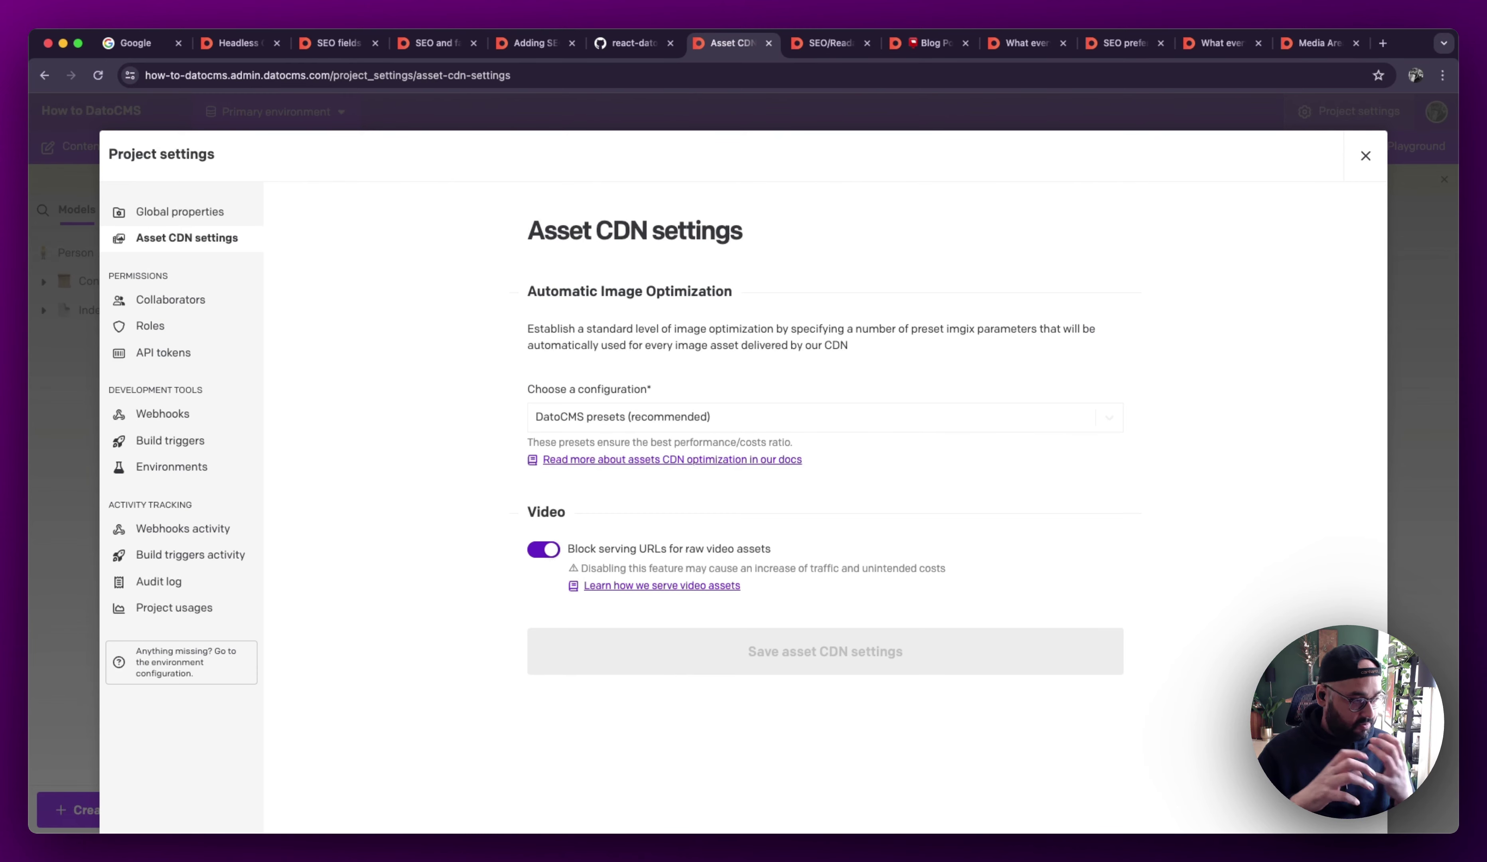
click(1044, 409)
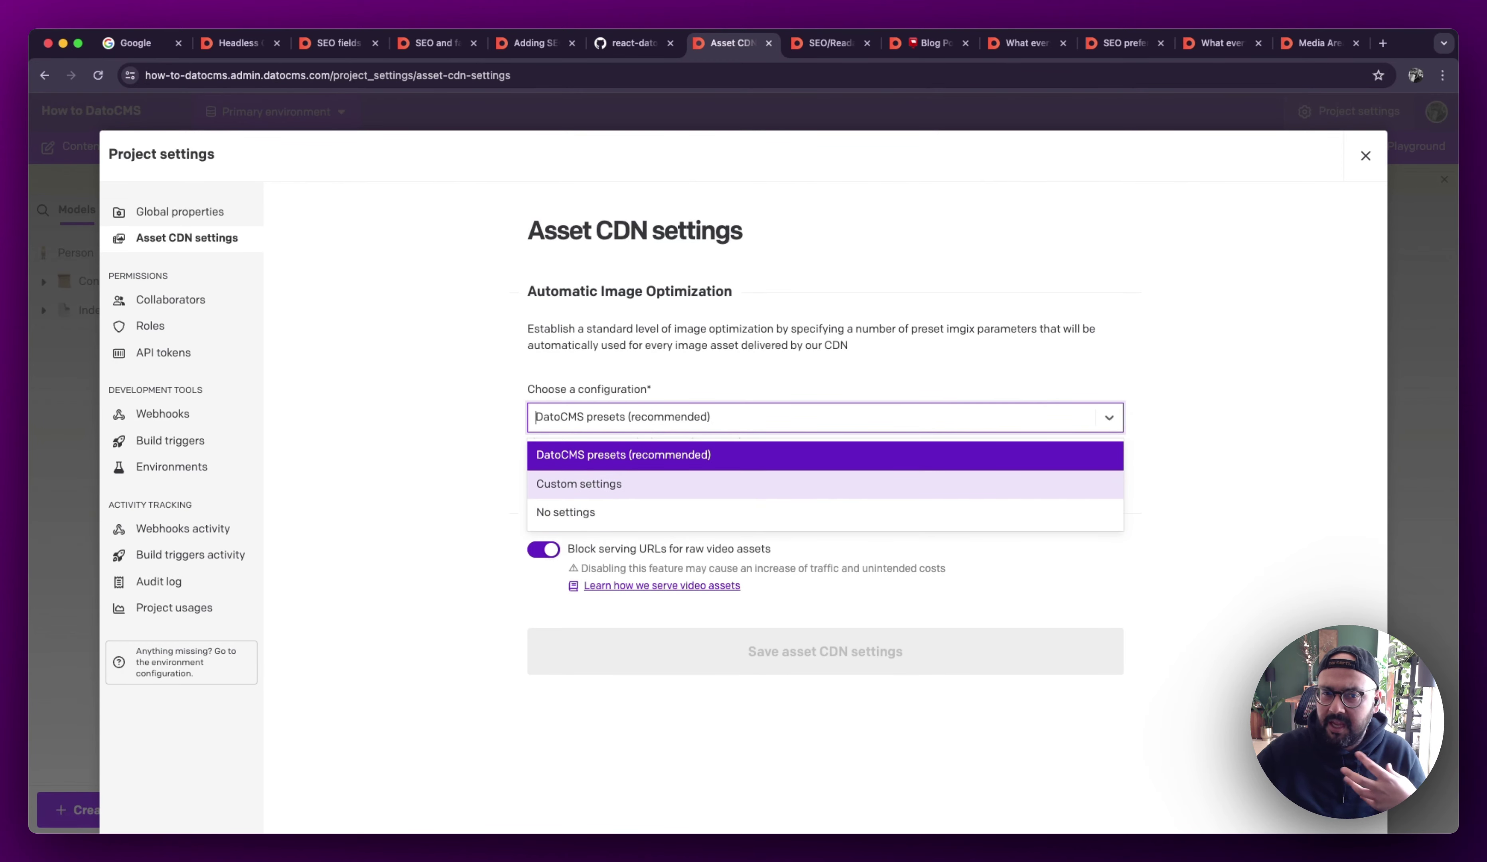
click(821, 437)
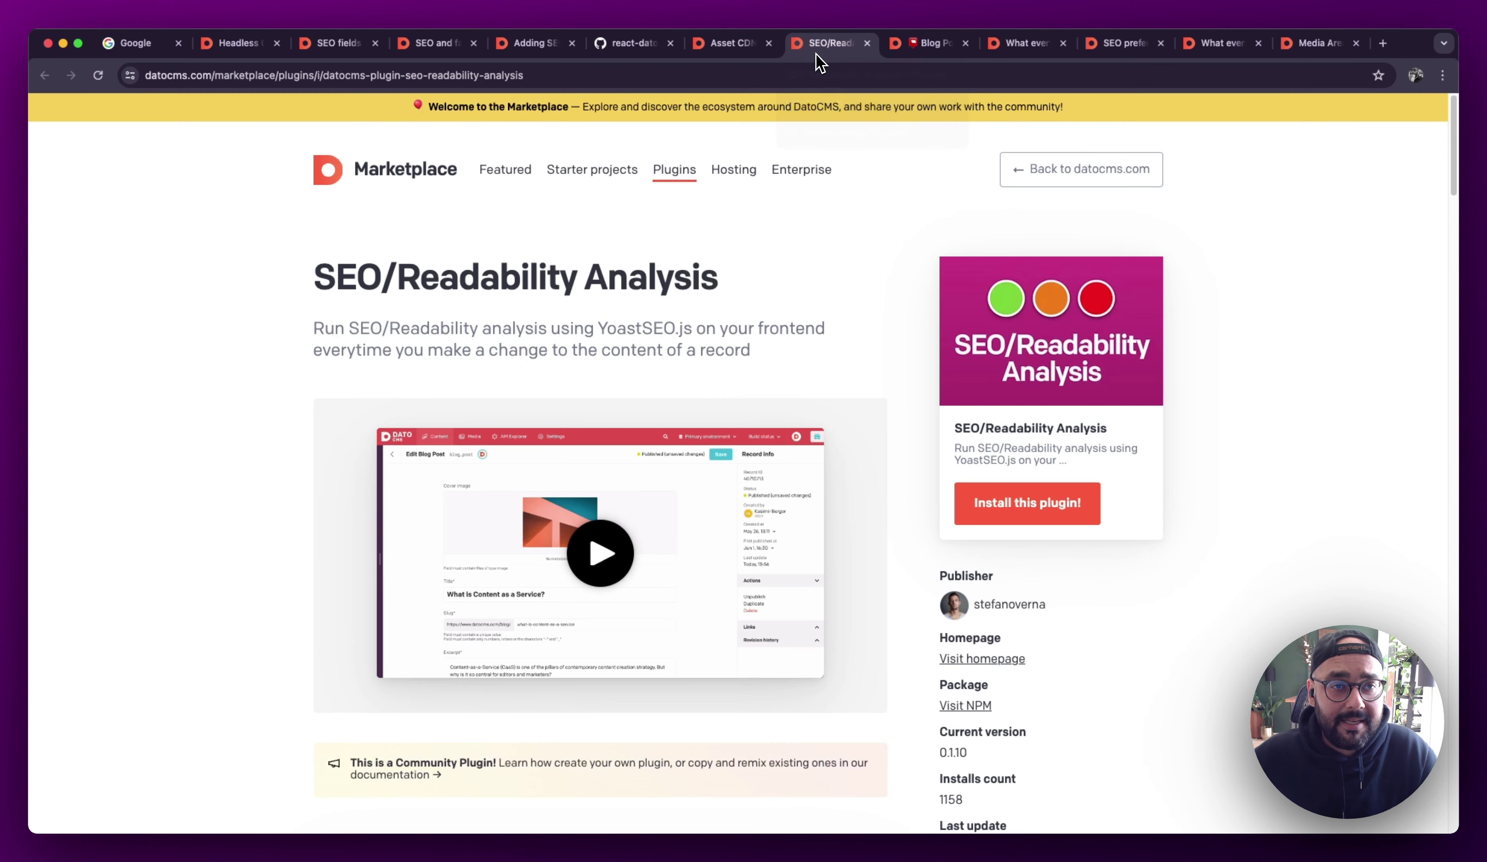
View the SEO/Readability plugin and Blog Post field types, then the weekend blog post
click(816, 46)
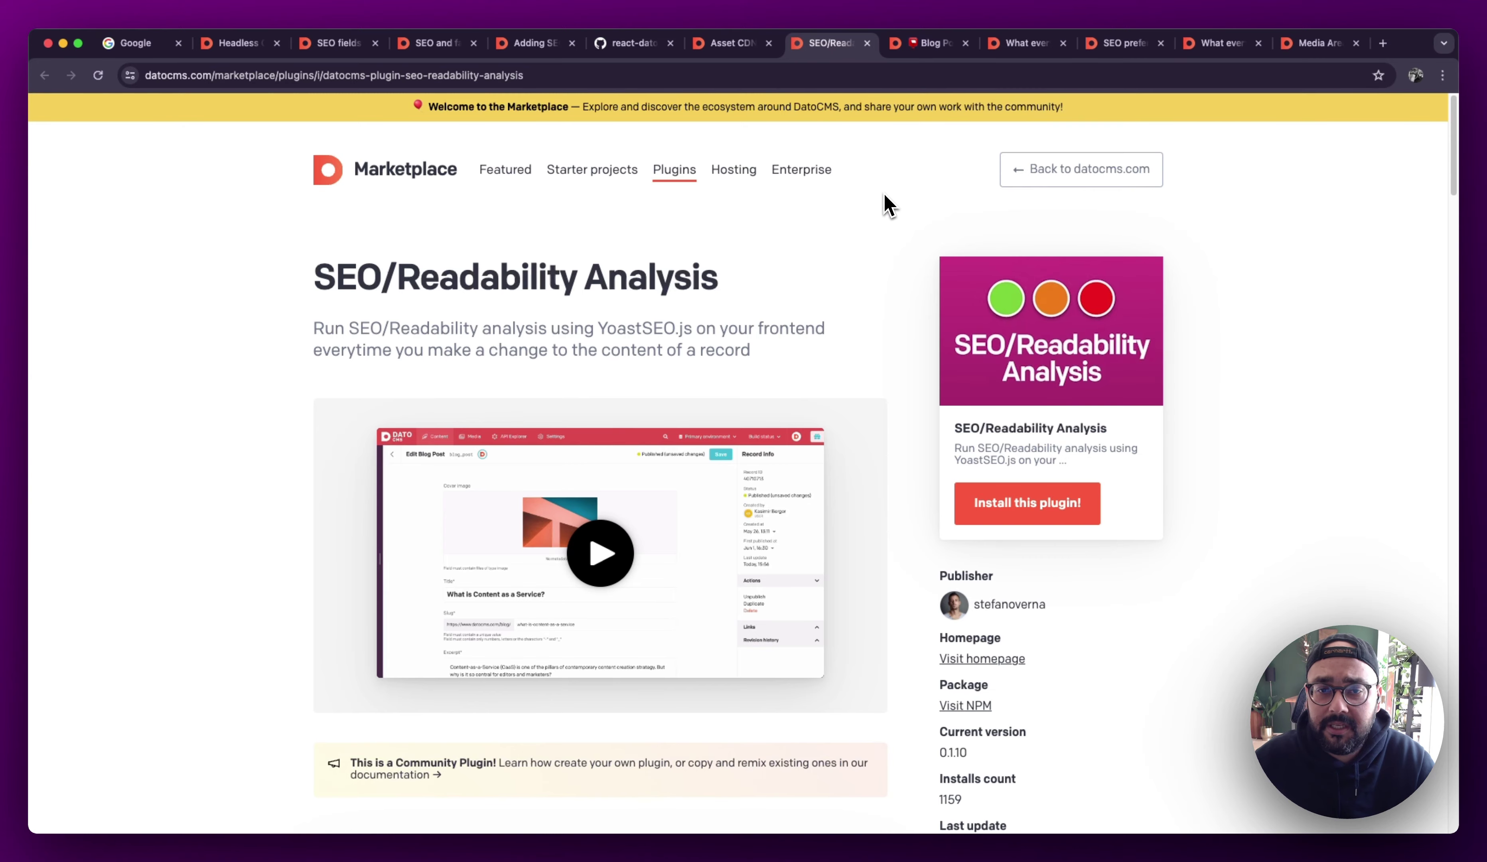
click(914, 45)
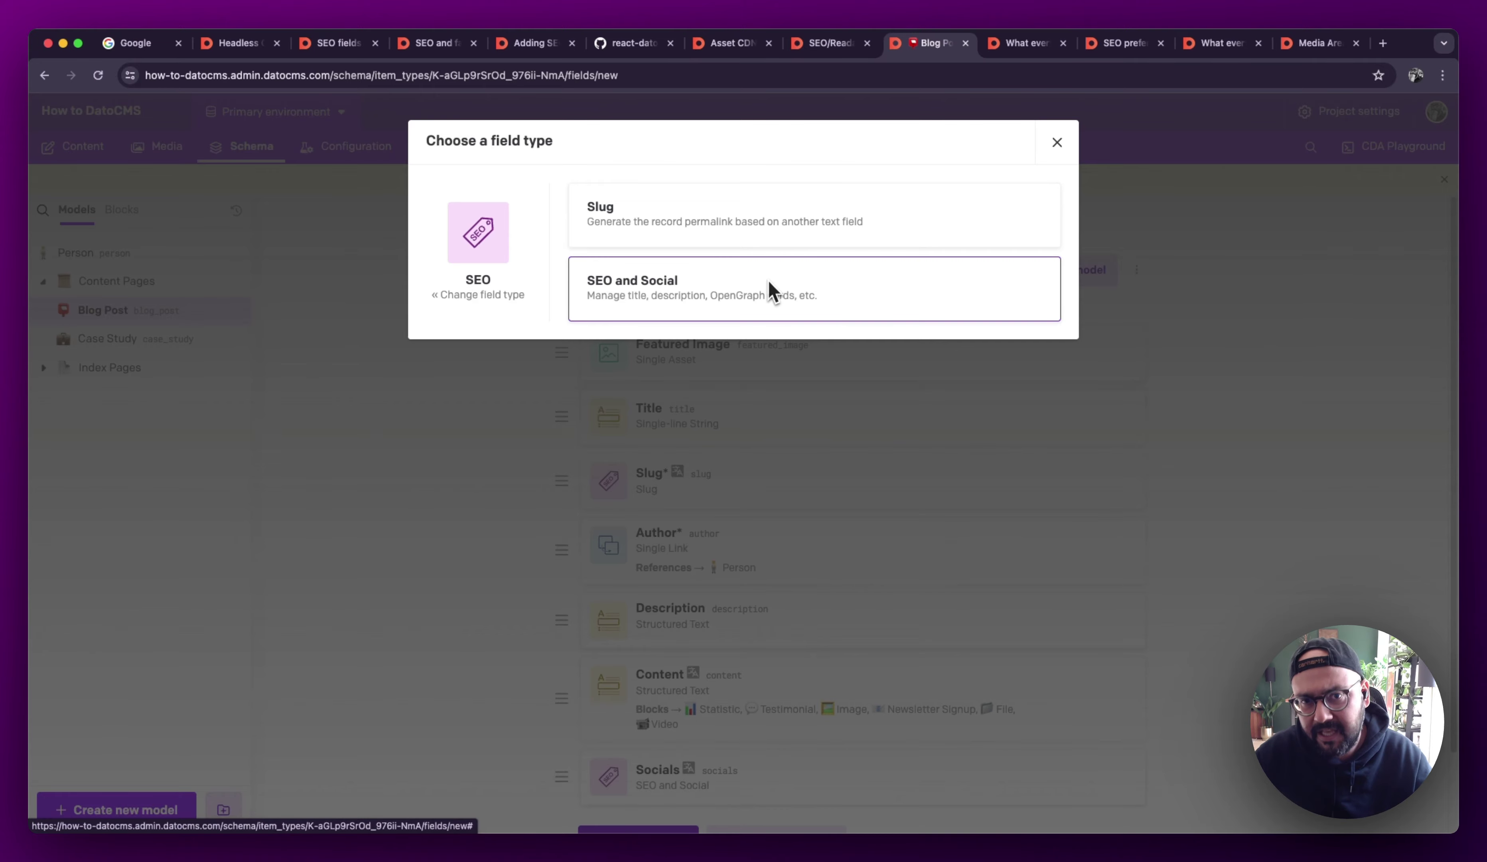
click(1014, 51)
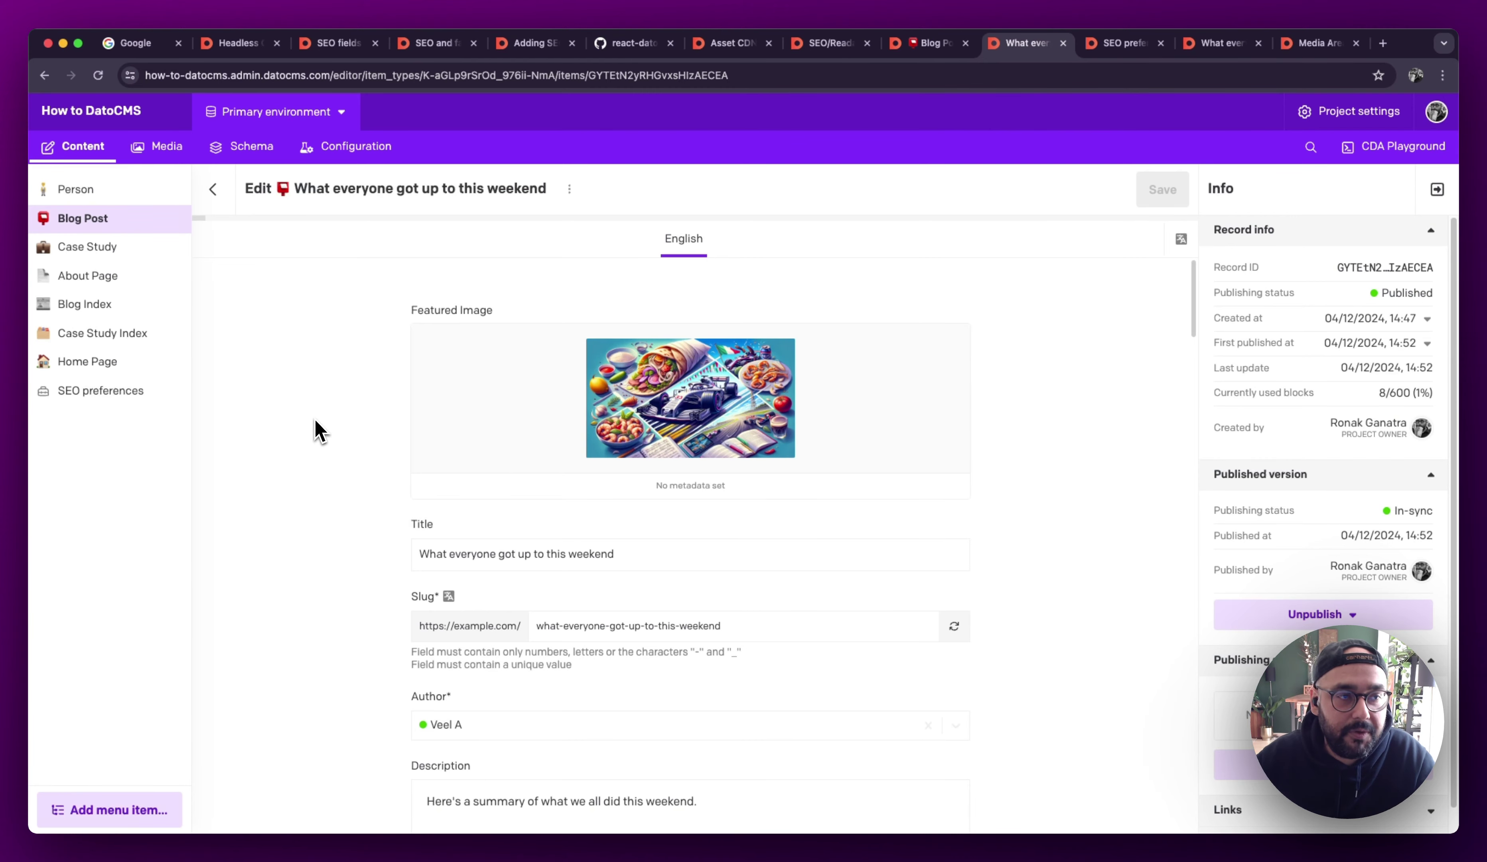
Scroll the weekend post to its Socials Google search preview, then go to SEO preferences
scroll(315, 429, down, 15)
scroll(320, 429, down, 10)
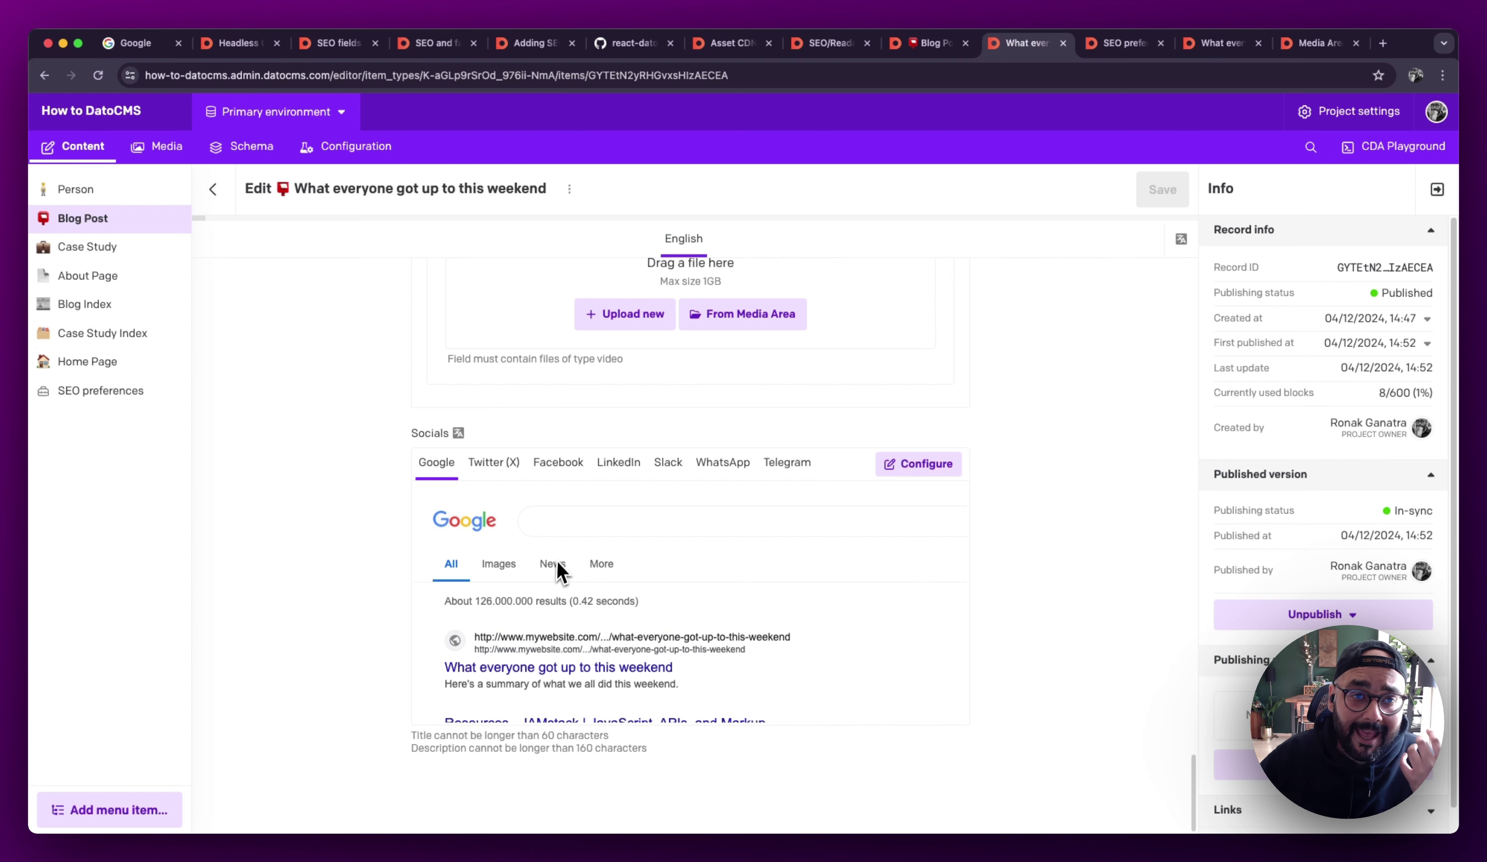
scroll(559, 567, up, 8)
scroll(559, 572, up, 3)
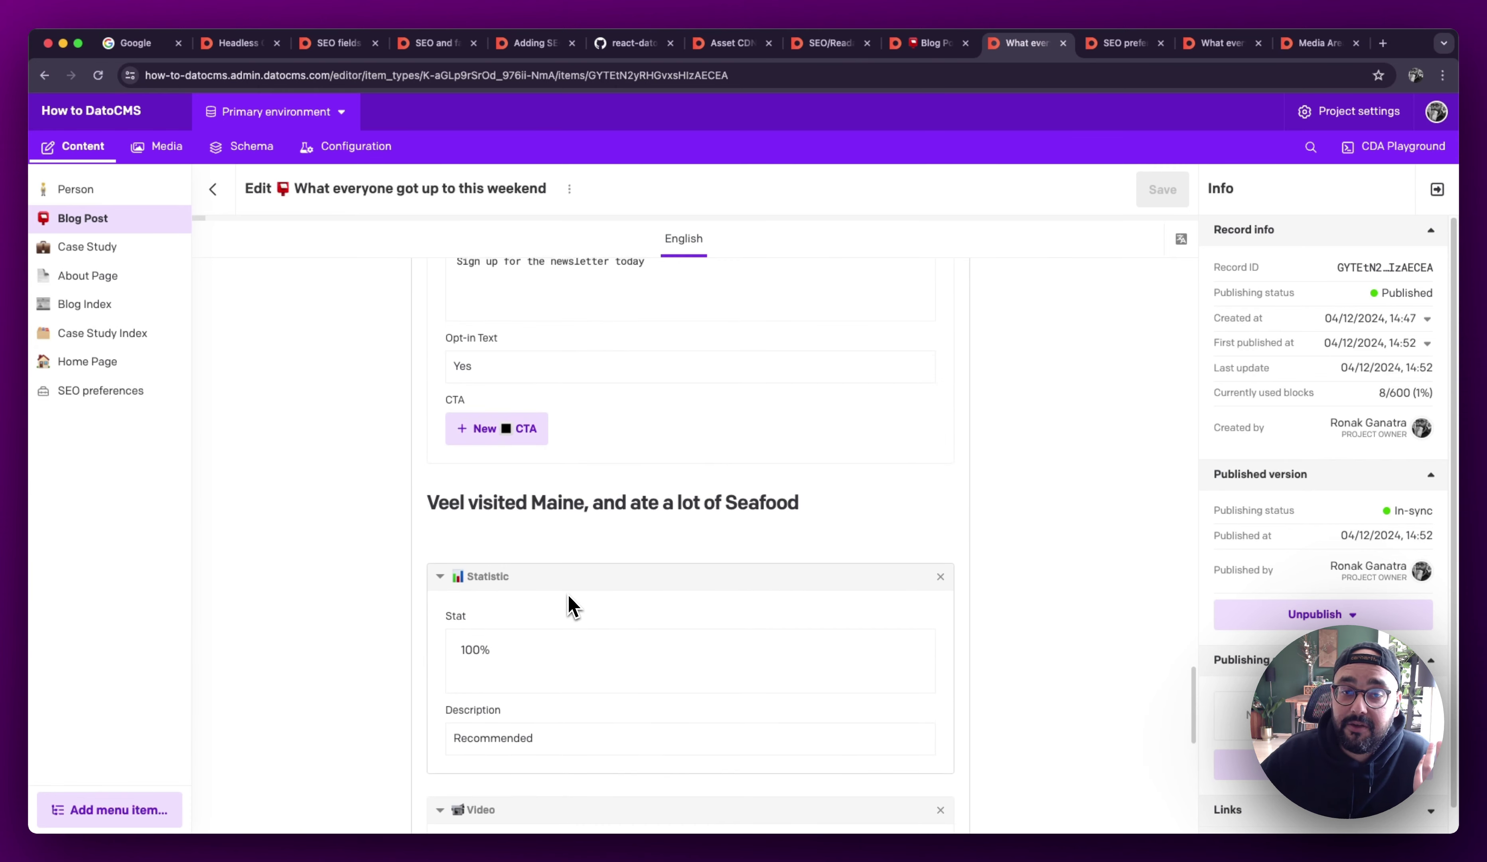
scroll(568, 603, down, 10)
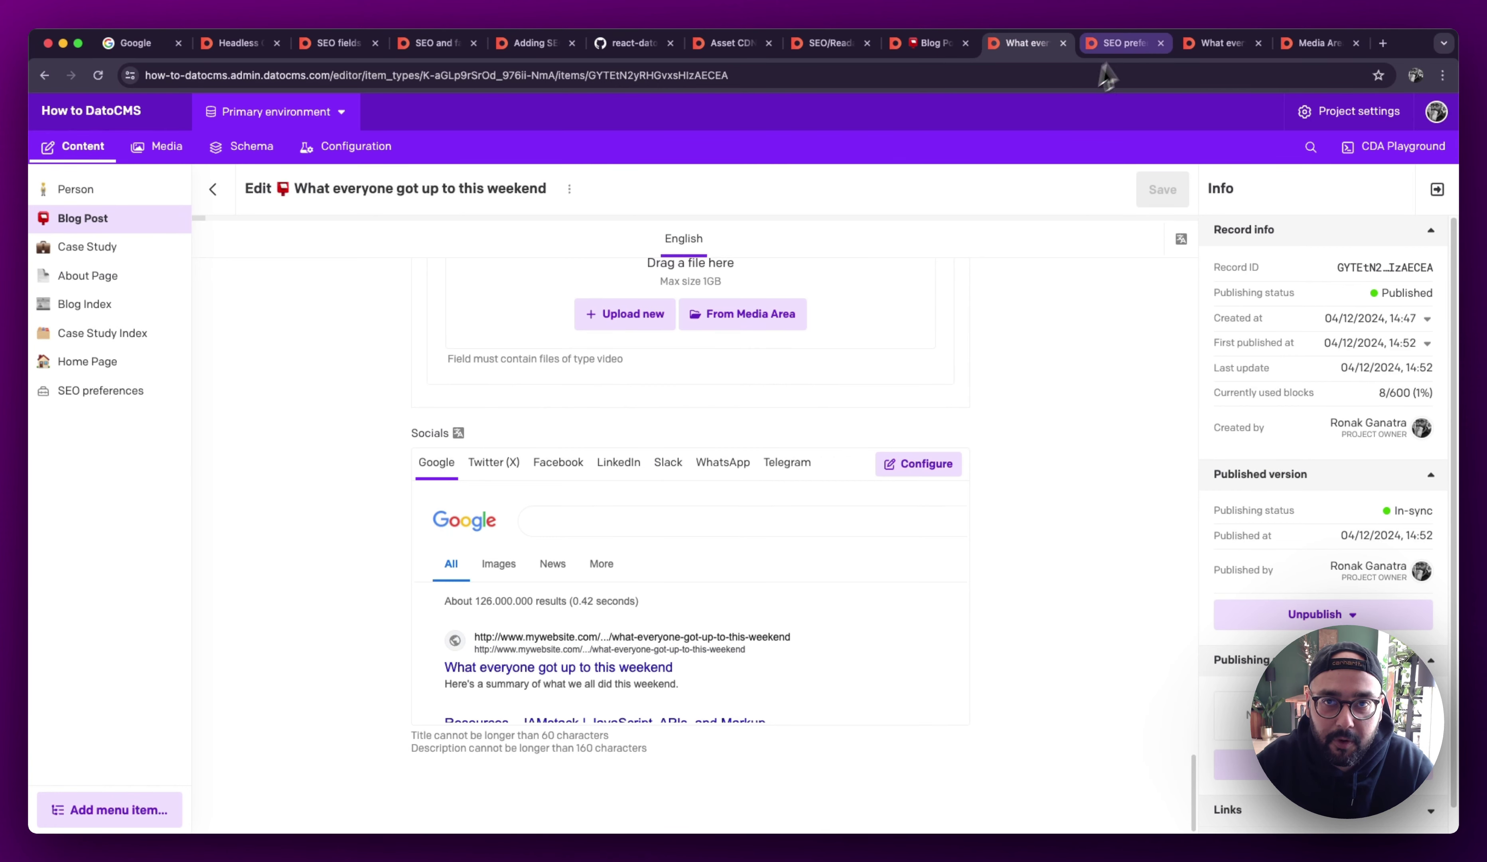
click(1123, 43)
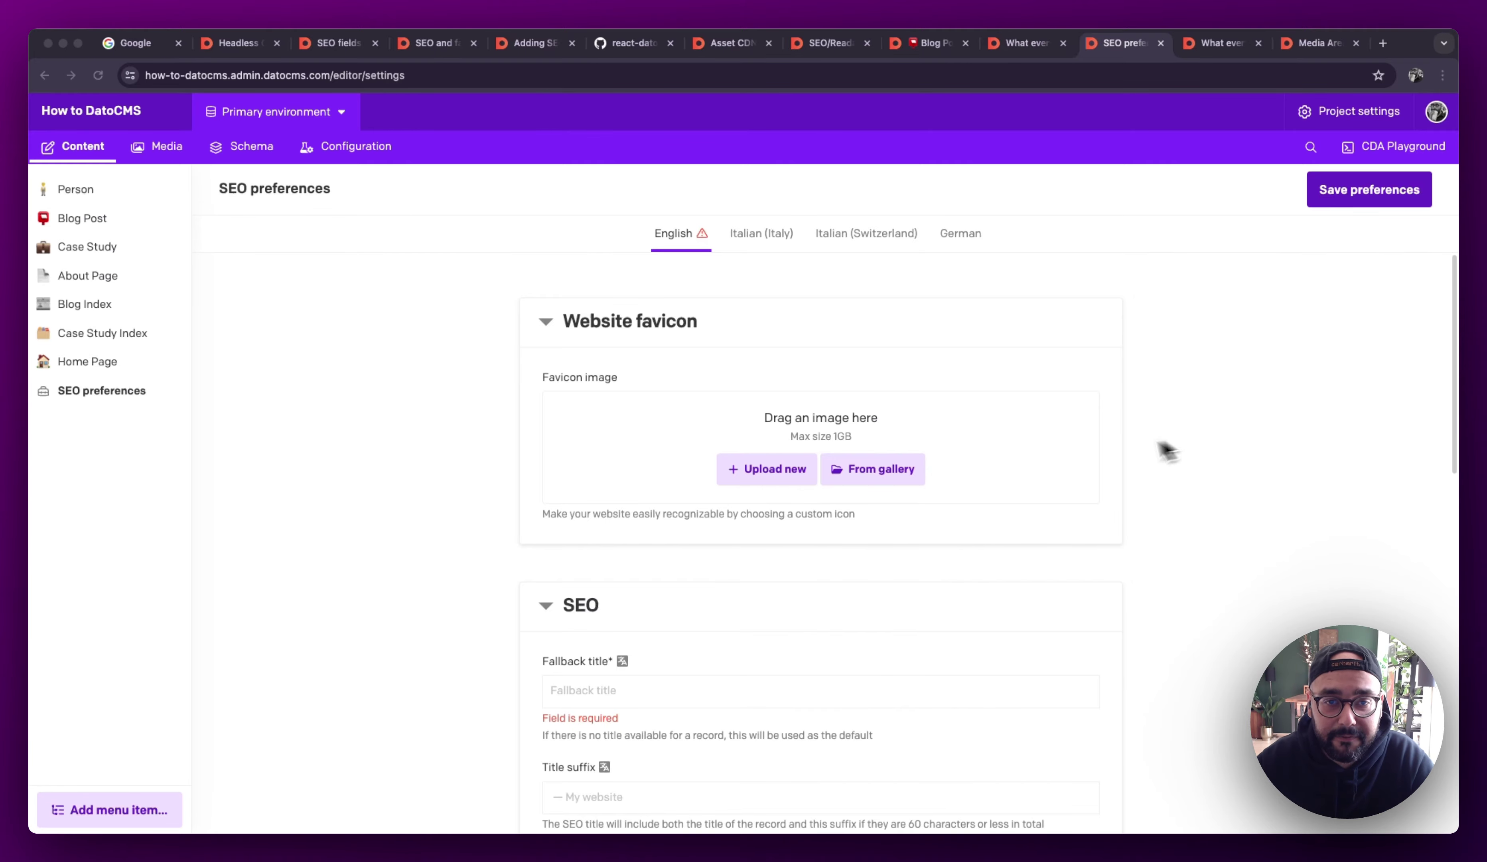
Set the website favicon to seo-favicon.png from the media gallery
click(880, 477)
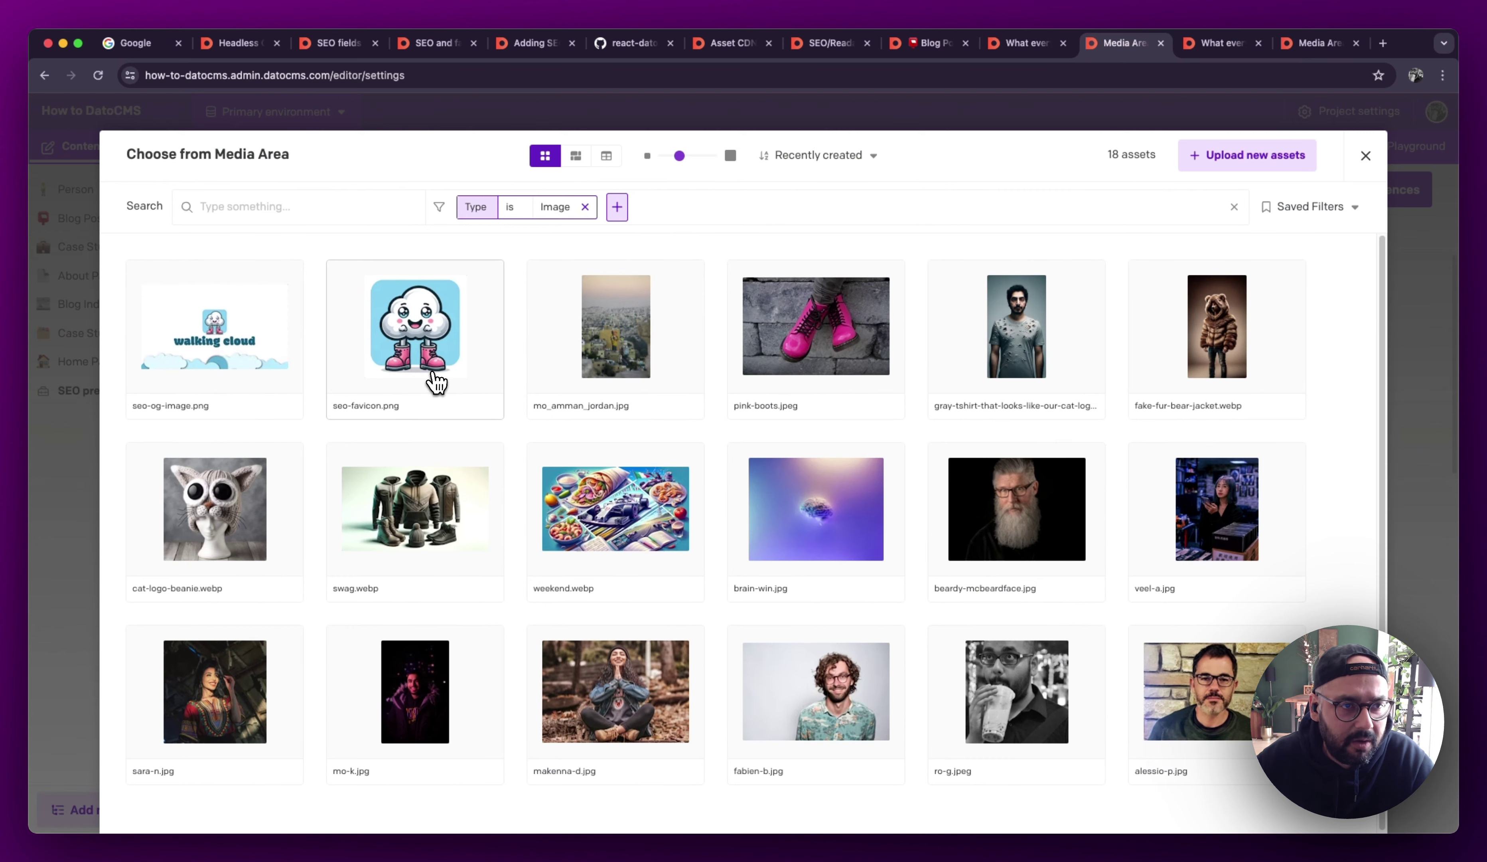
click(435, 383)
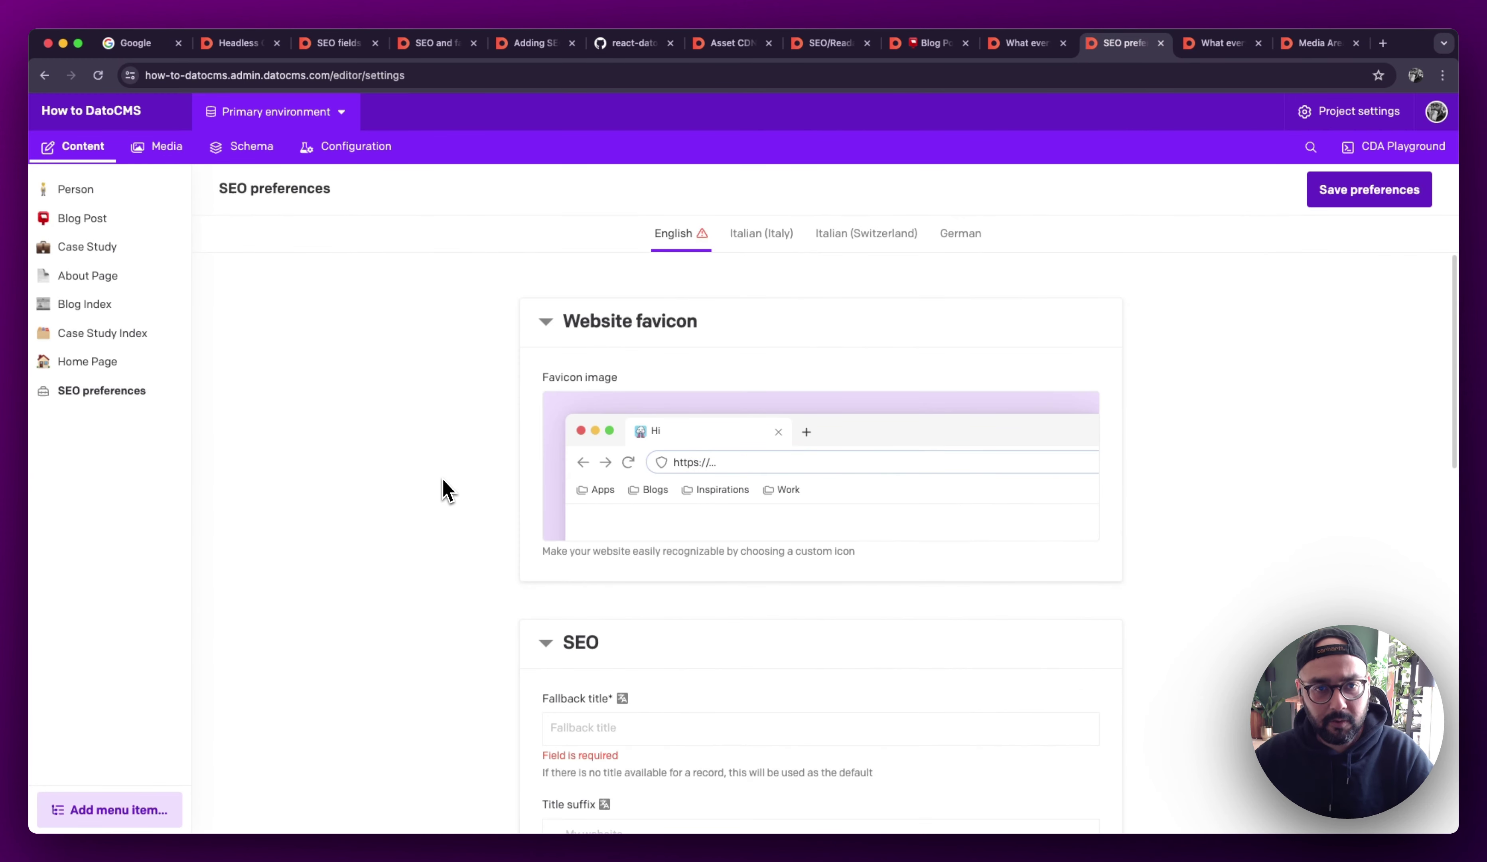
Copy the Italian fallback title WalkingCloud into the English locale
scroll(442, 480, down, 6)
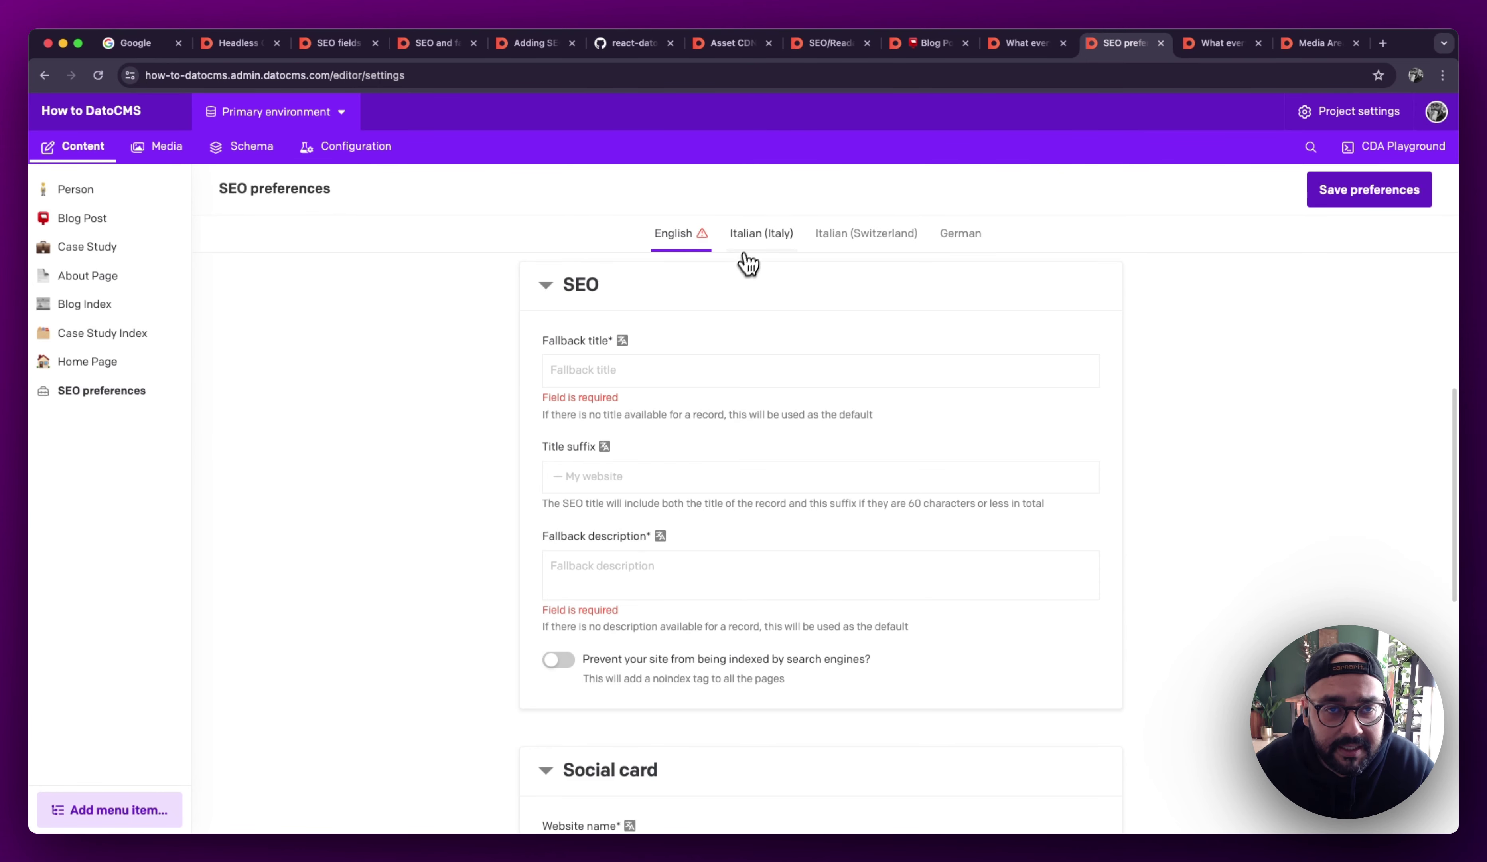
click(767, 251)
double_click(659, 381)
key(super+c)
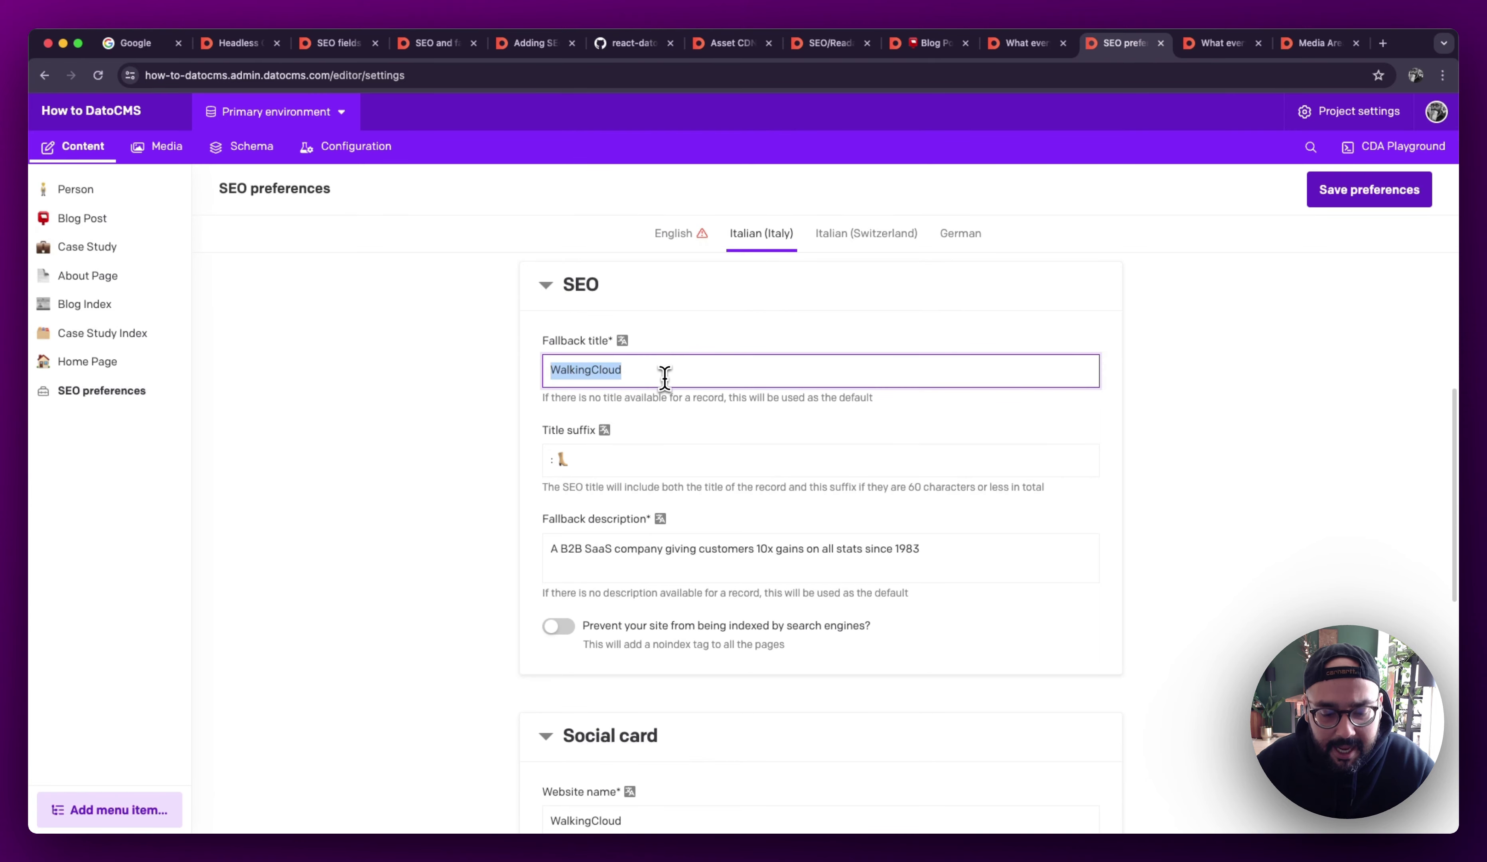
click(681, 243)
click(654, 362)
key(super+v)
Copy the Italian title suffix into the English title suffix field
click(769, 239)
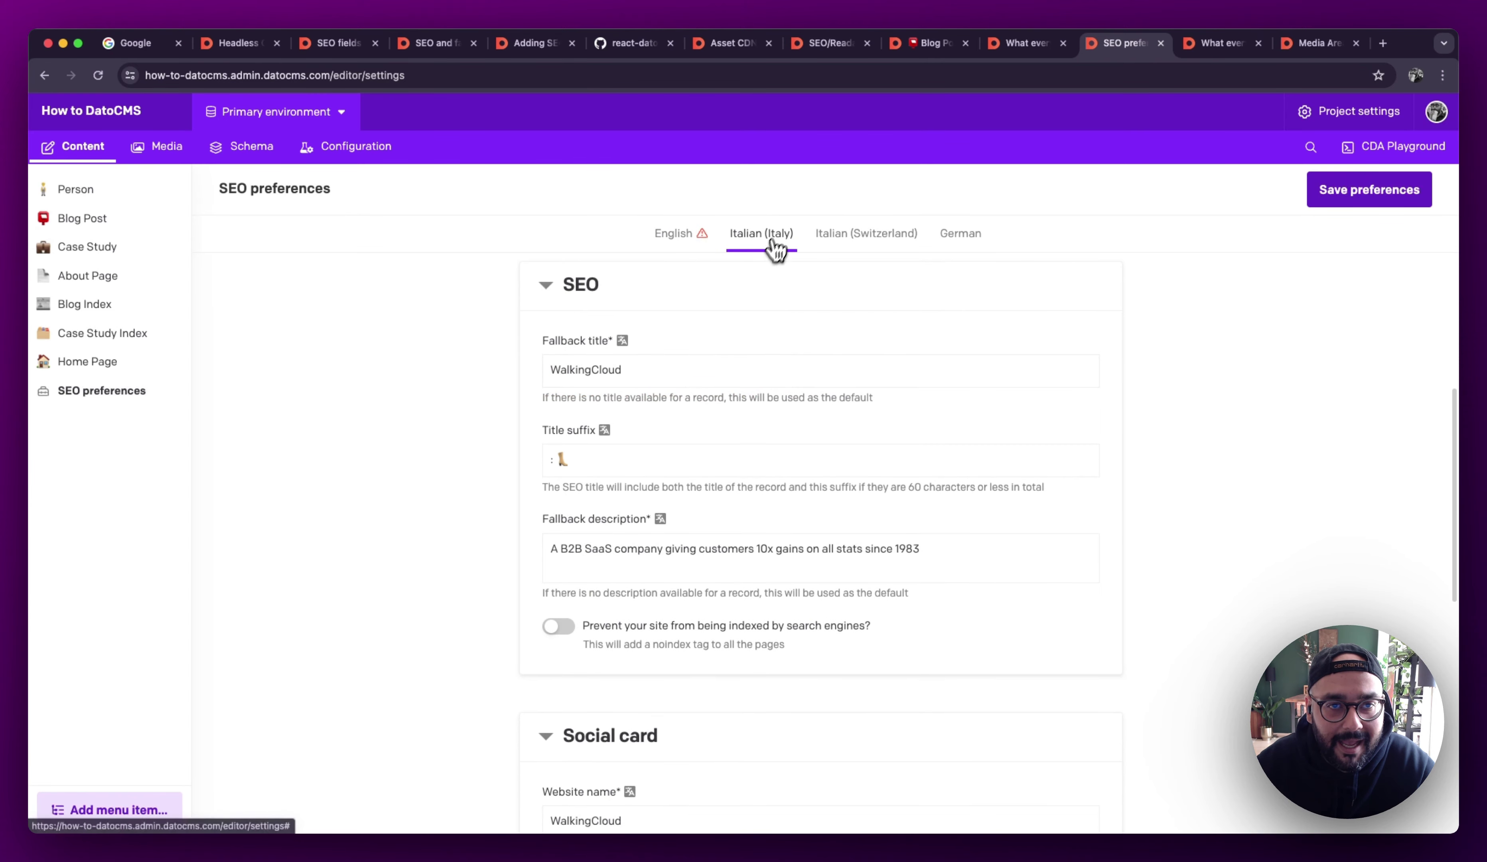
click(644, 453)
key(super+a)
key(super+c)
click(680, 239)
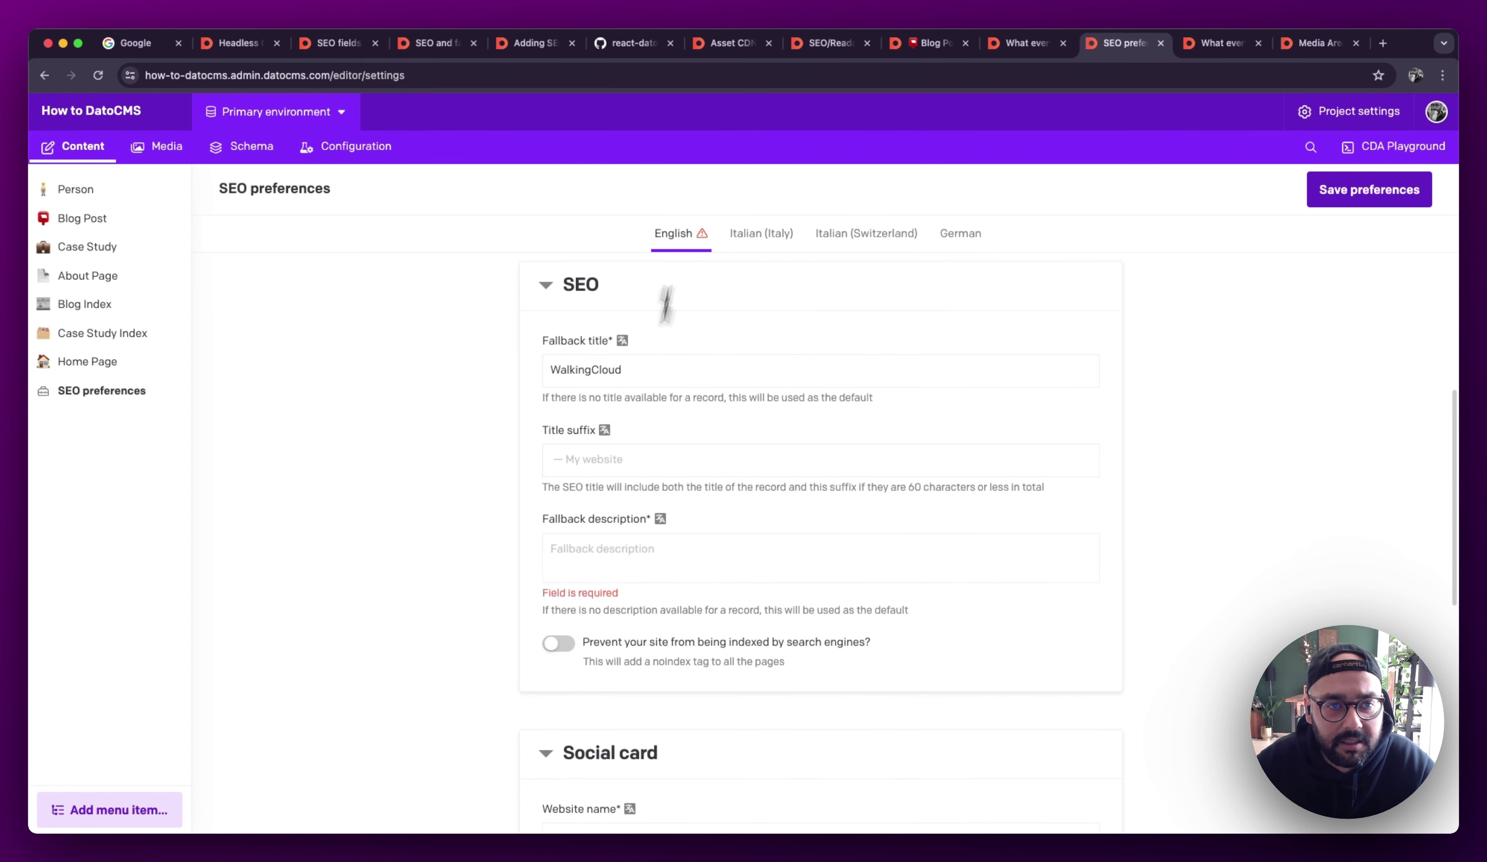
click(641, 460)
key(super+v)
Copy the Italian B2B SaaS fallback description into the English locale
click(817, 240)
click(763, 240)
click(663, 551)
key(super+a)
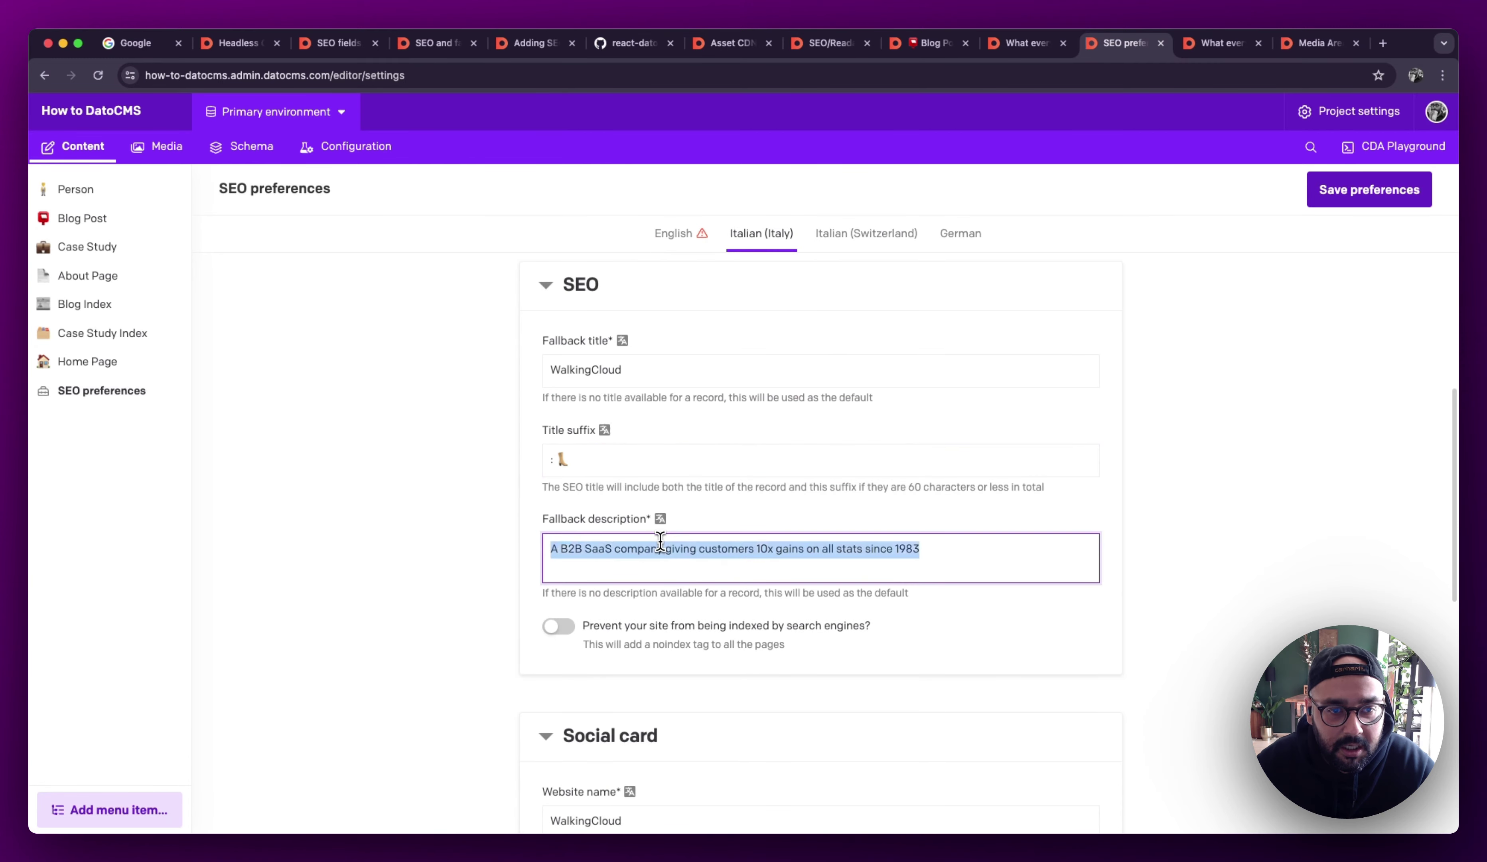
key(super+c)
click(666, 261)
click(608, 565)
key(super+v)
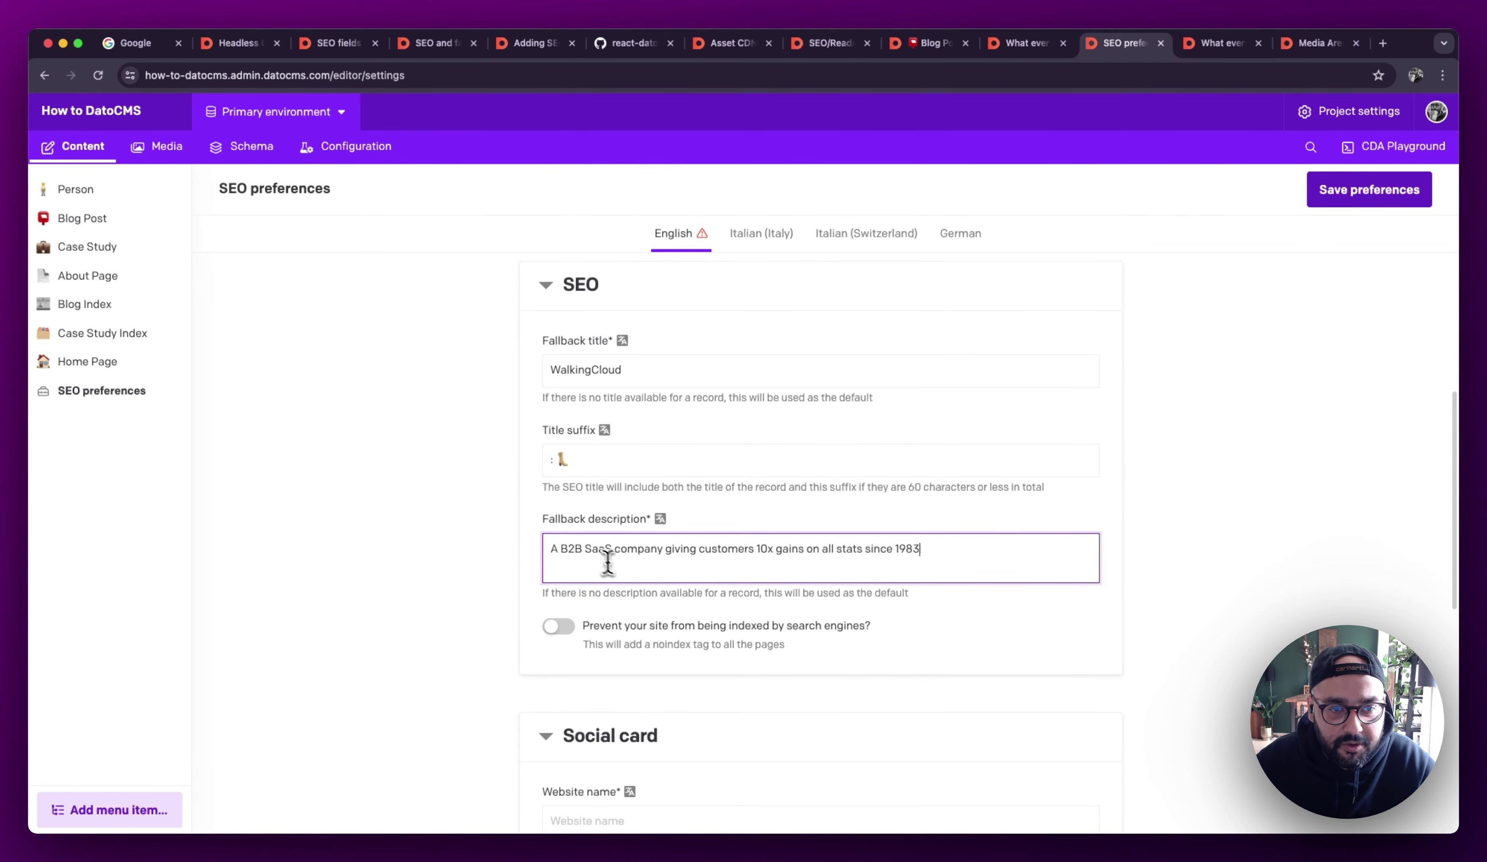
scroll(515, 521, down, 3)
scroll(516, 523, up, 3)
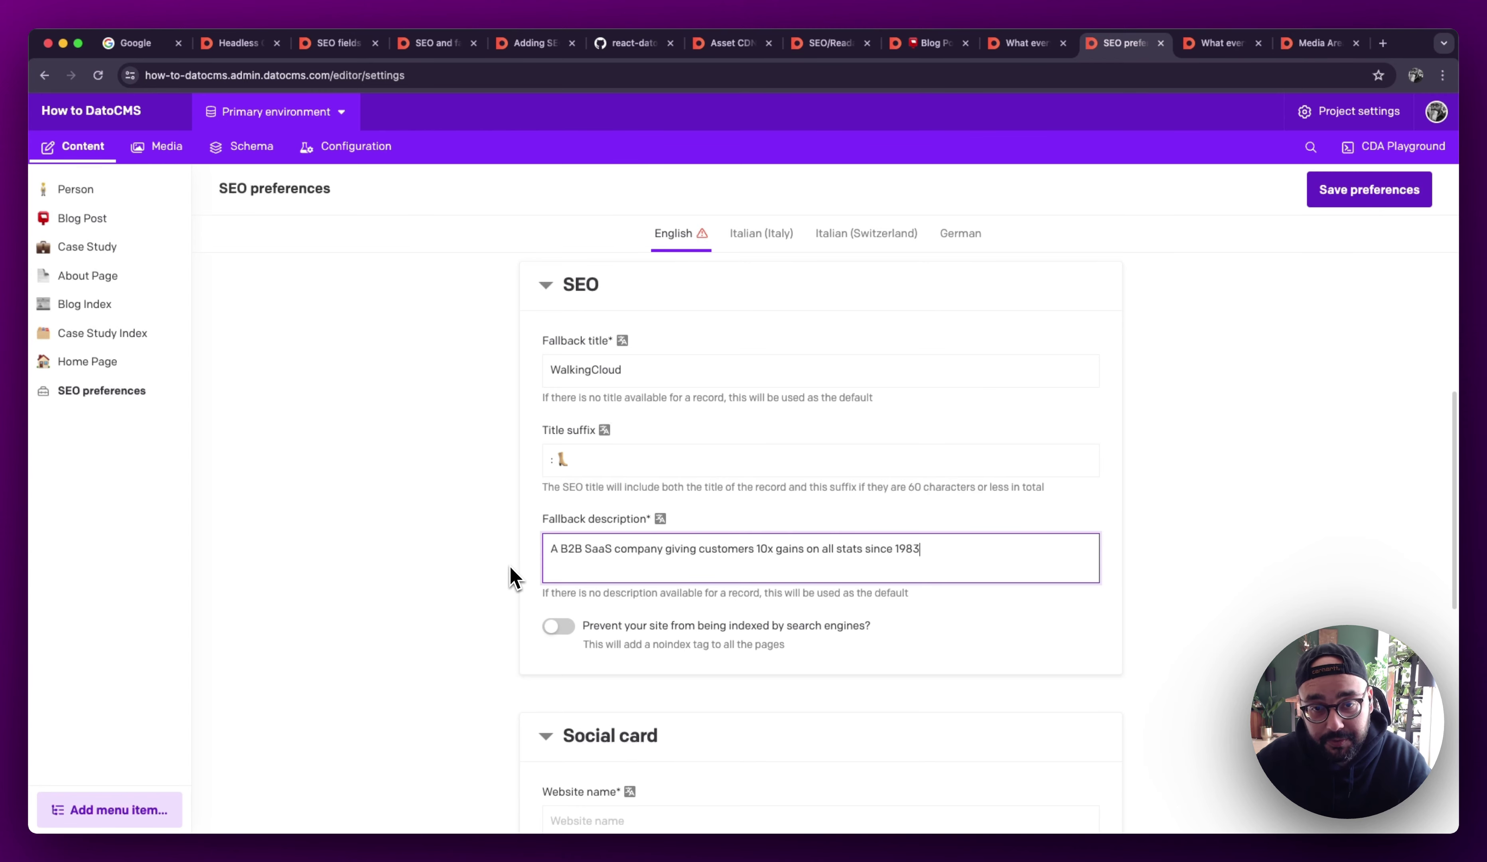
scroll(509, 572, down, 3)
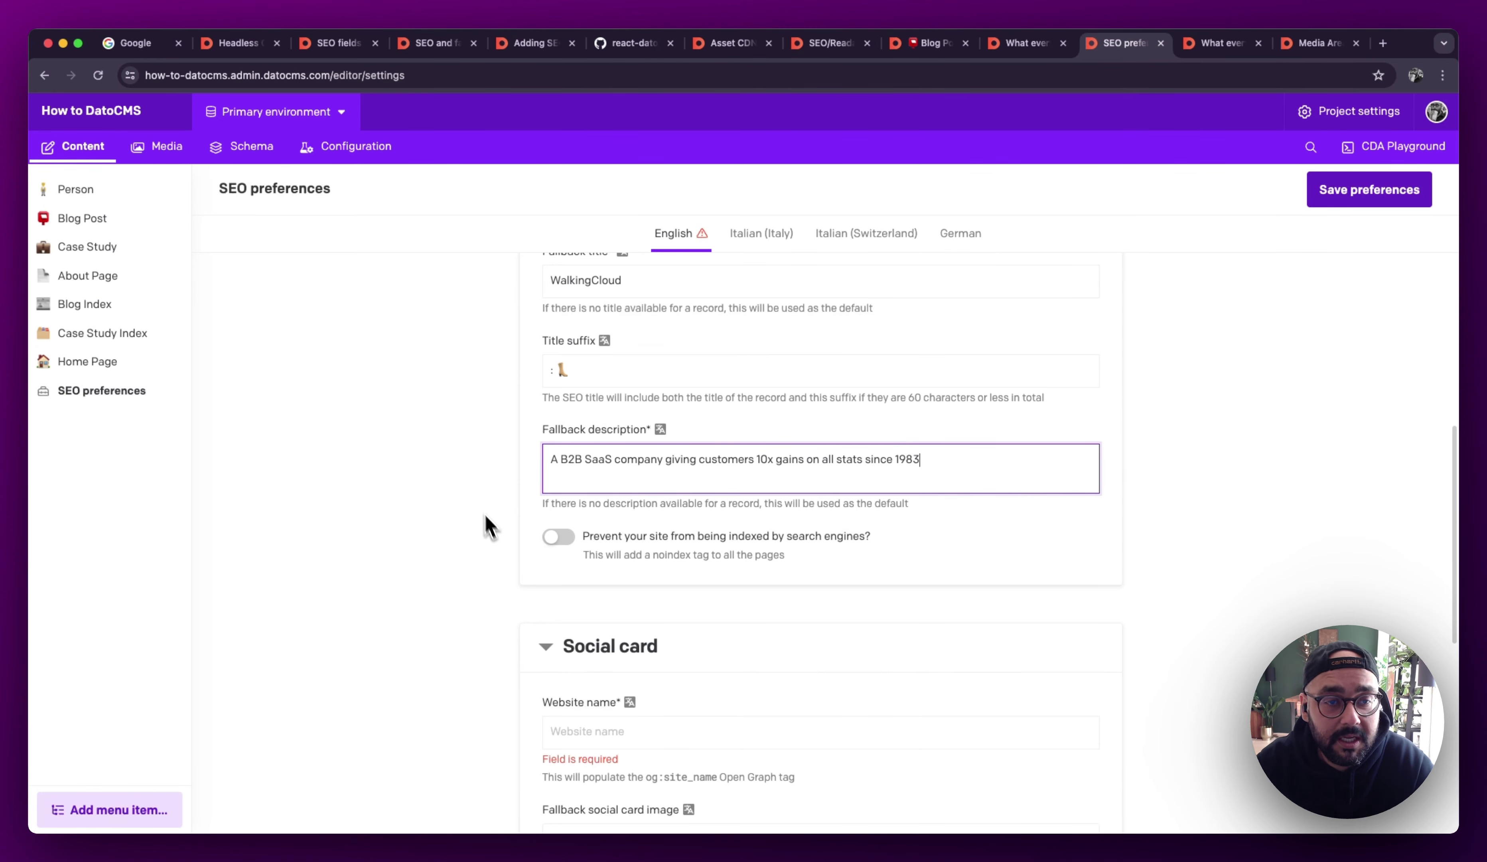
scroll(479, 509, down, 6)
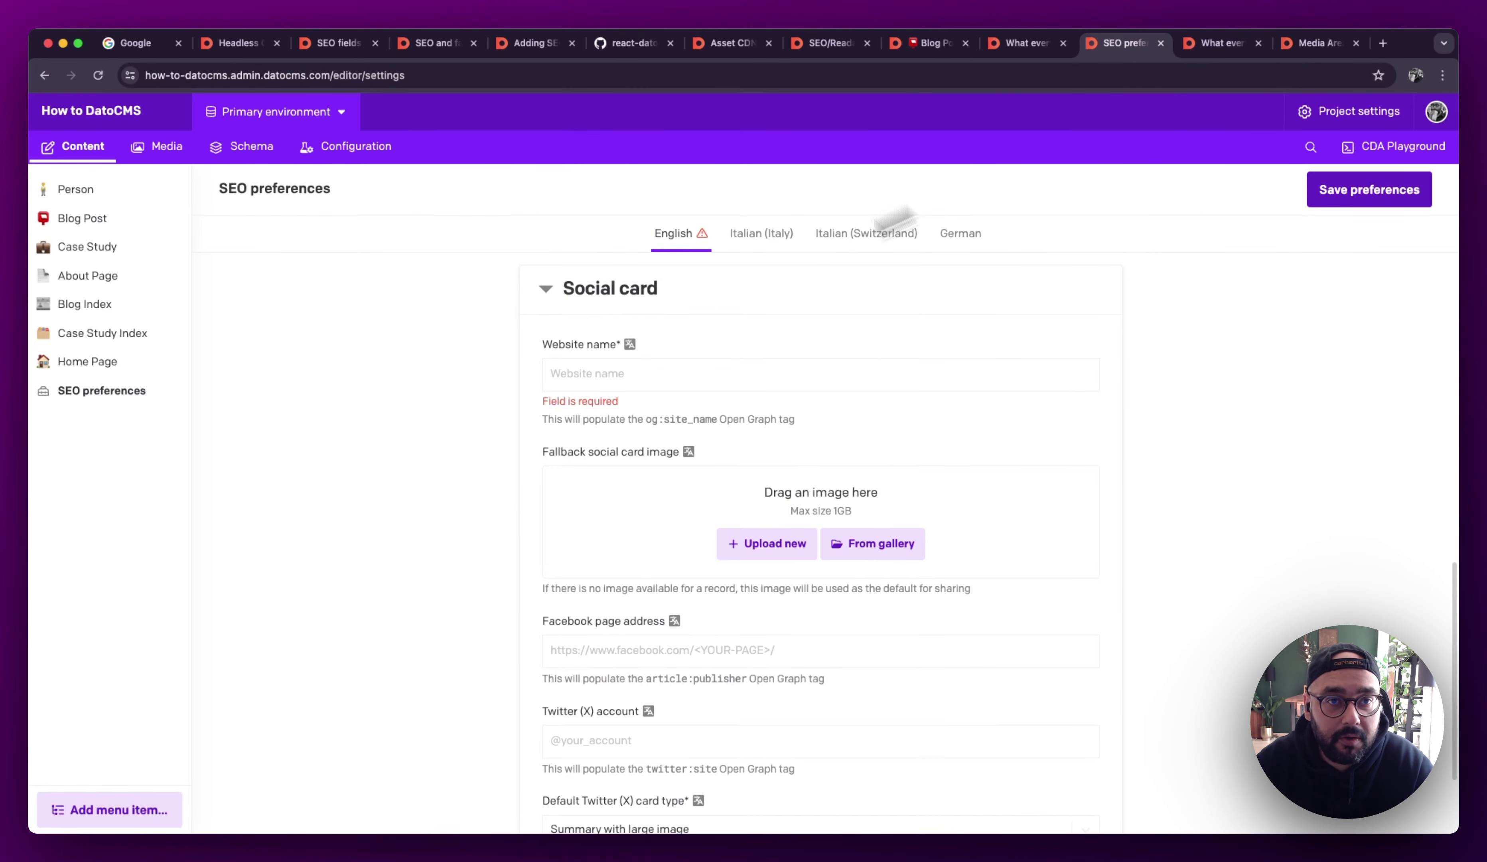
Copy the website name WalkingCloud from Italian into the English locale
click(751, 242)
click(604, 367)
double_click(604, 367)
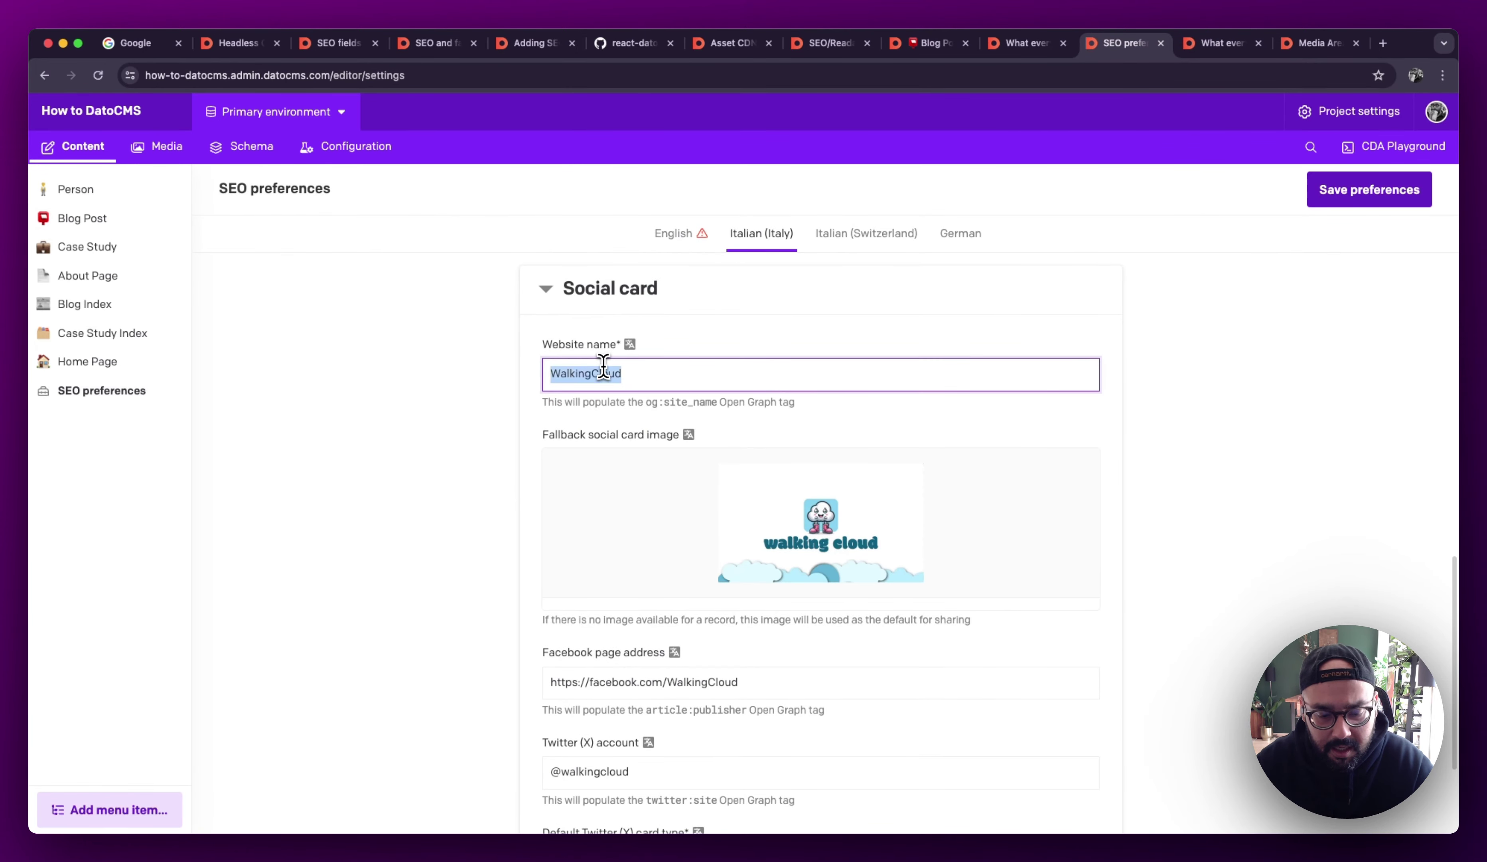
key(super+c)
click(677, 235)
click(613, 379)
key(super+v)
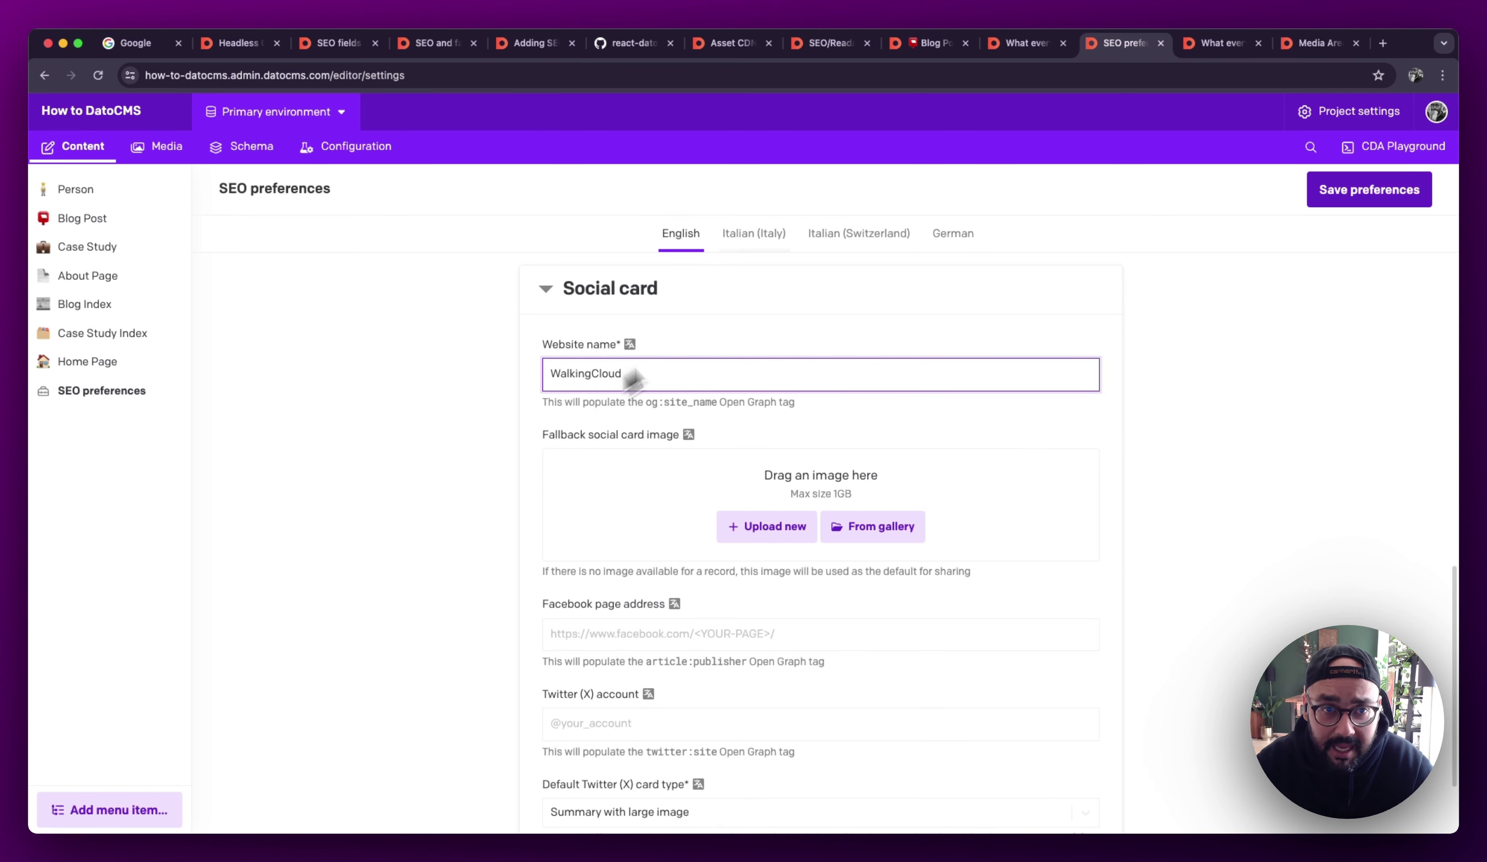
Copy the Italian Facebook page URL into the English locale
click(759, 240)
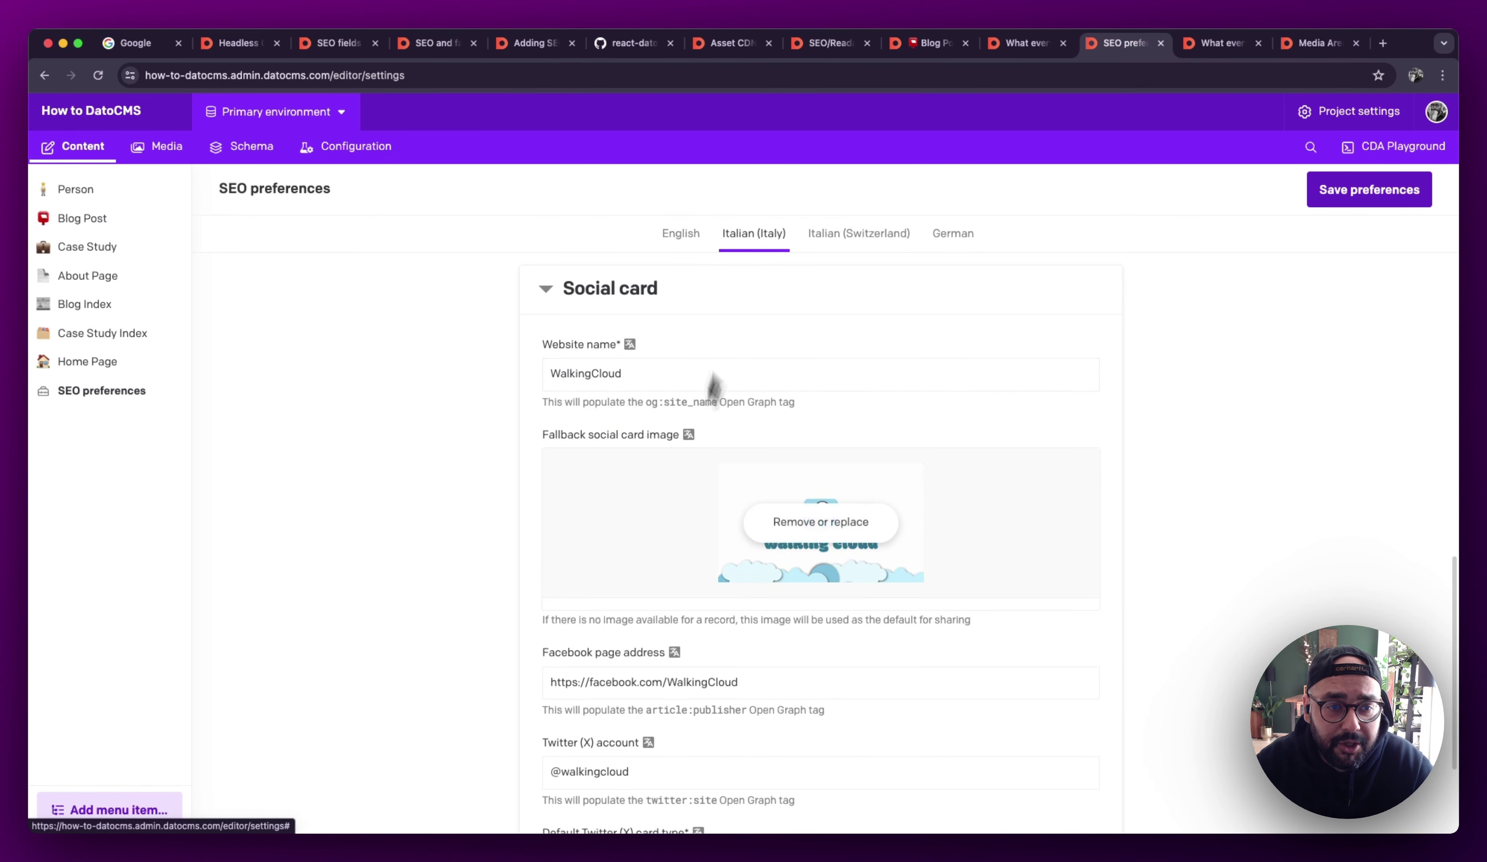
triple_click(613, 682)
key(super+c)
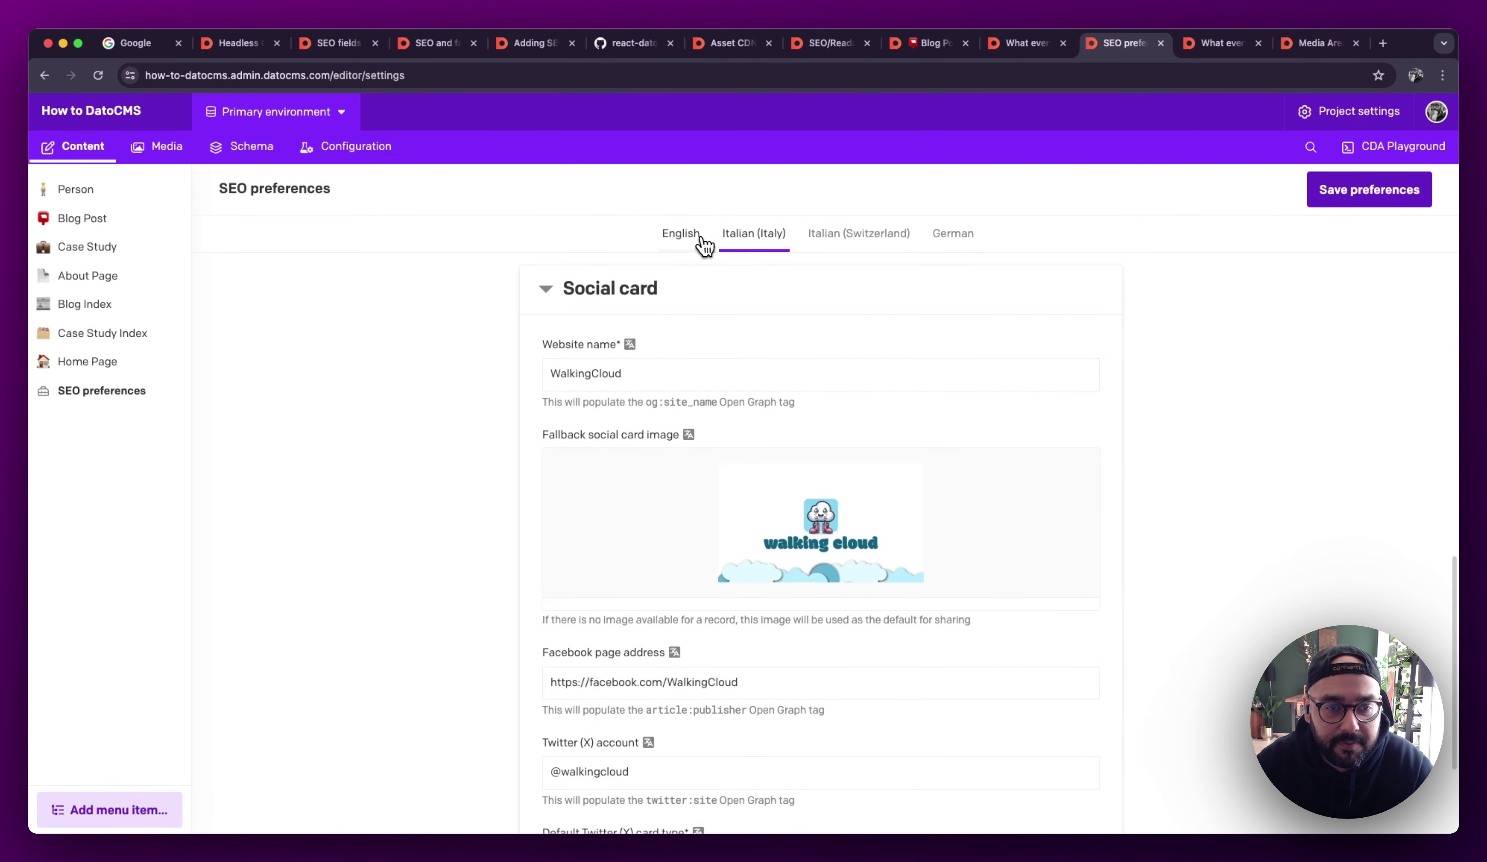
click(680, 235)
click(611, 635)
key(super+v)
click(763, 234)
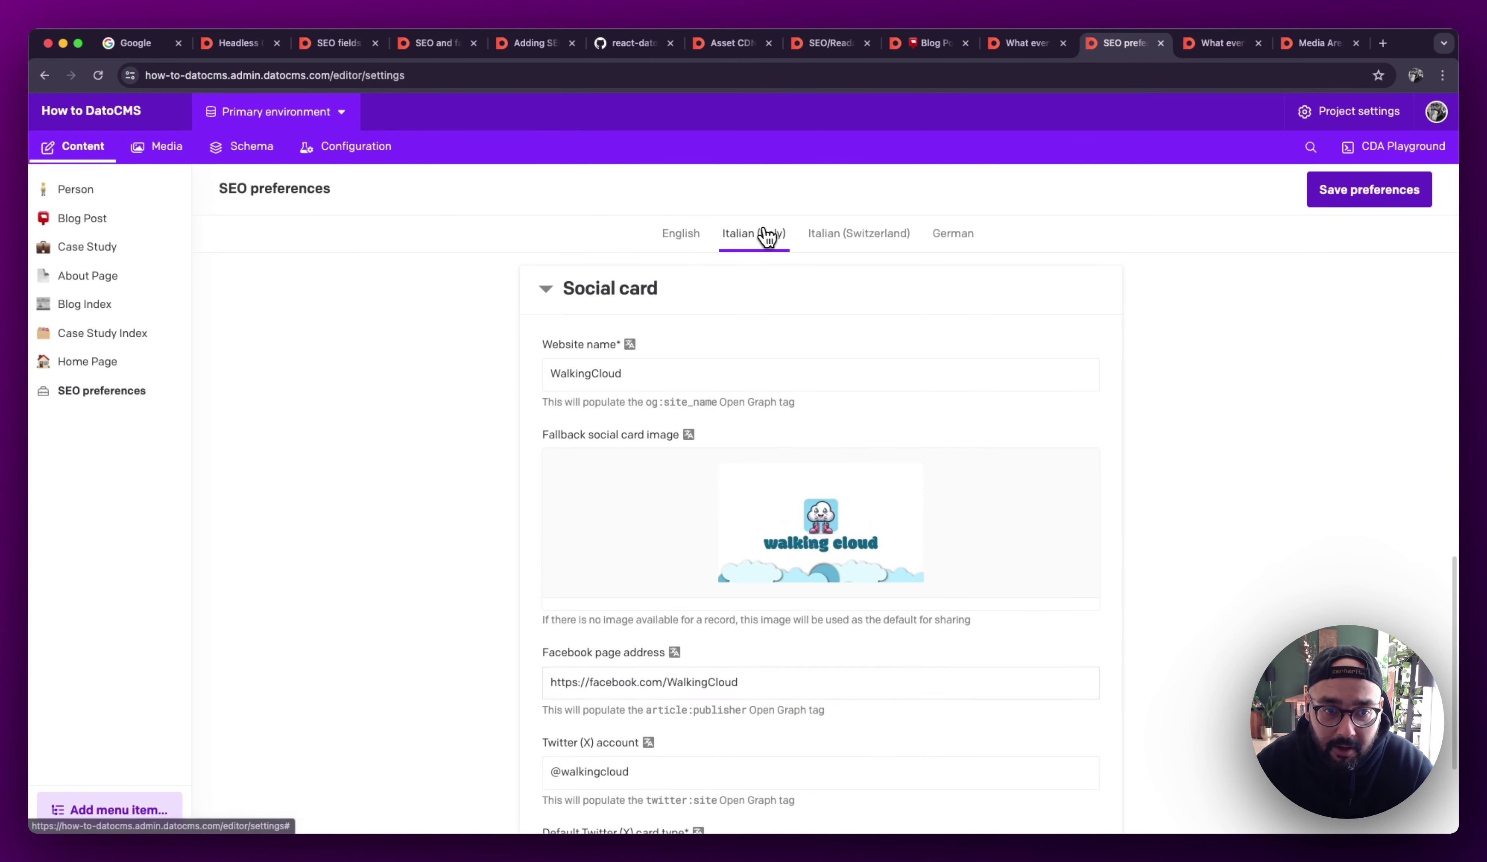
triple_click(621, 770)
key(super+c)
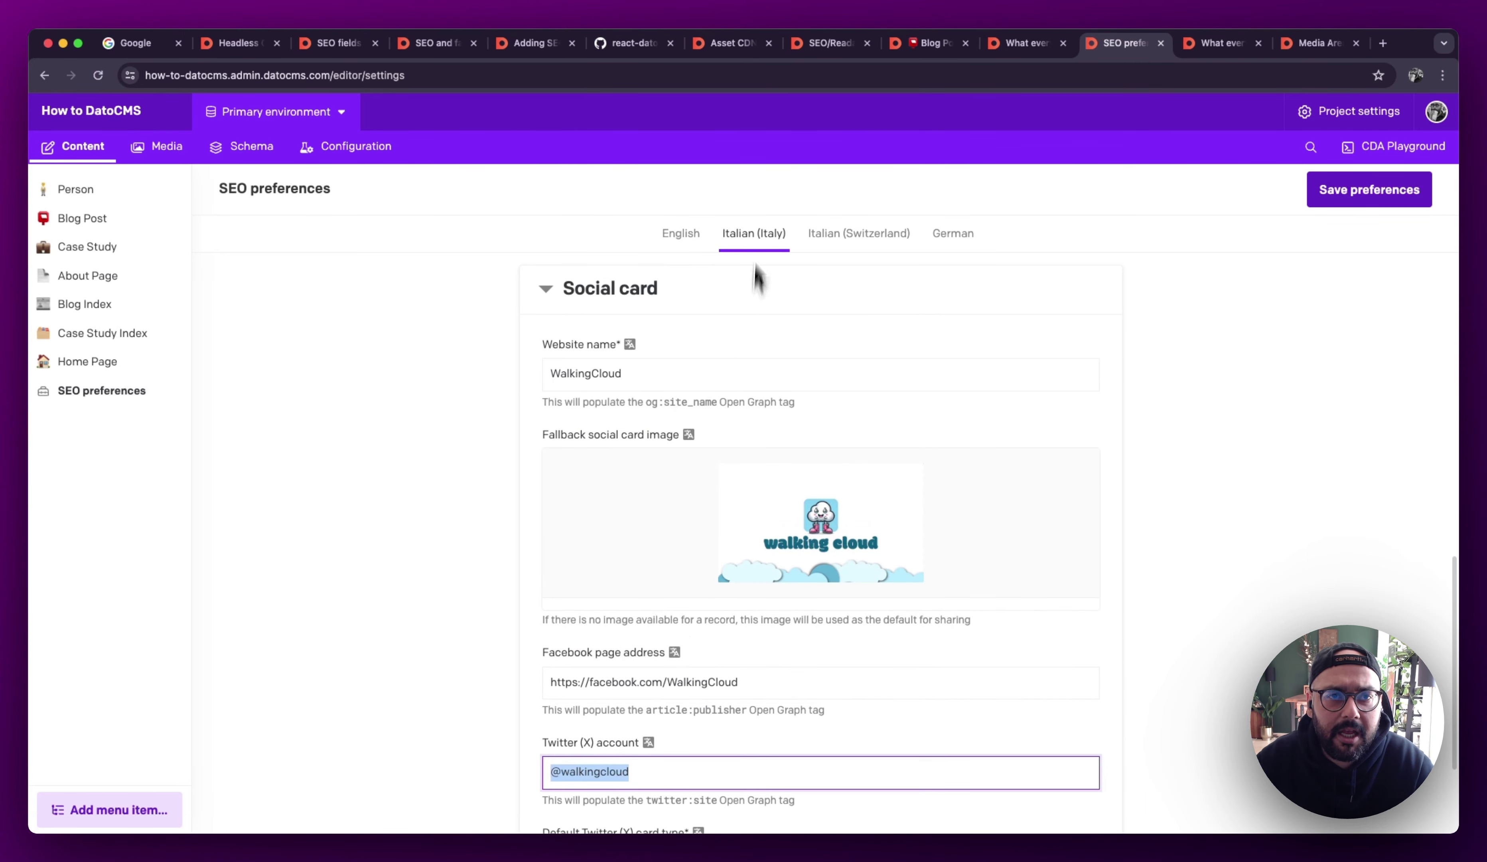
click(680, 233)
scroll(617, 651, down, 3)
click(598, 610)
key(super+v)
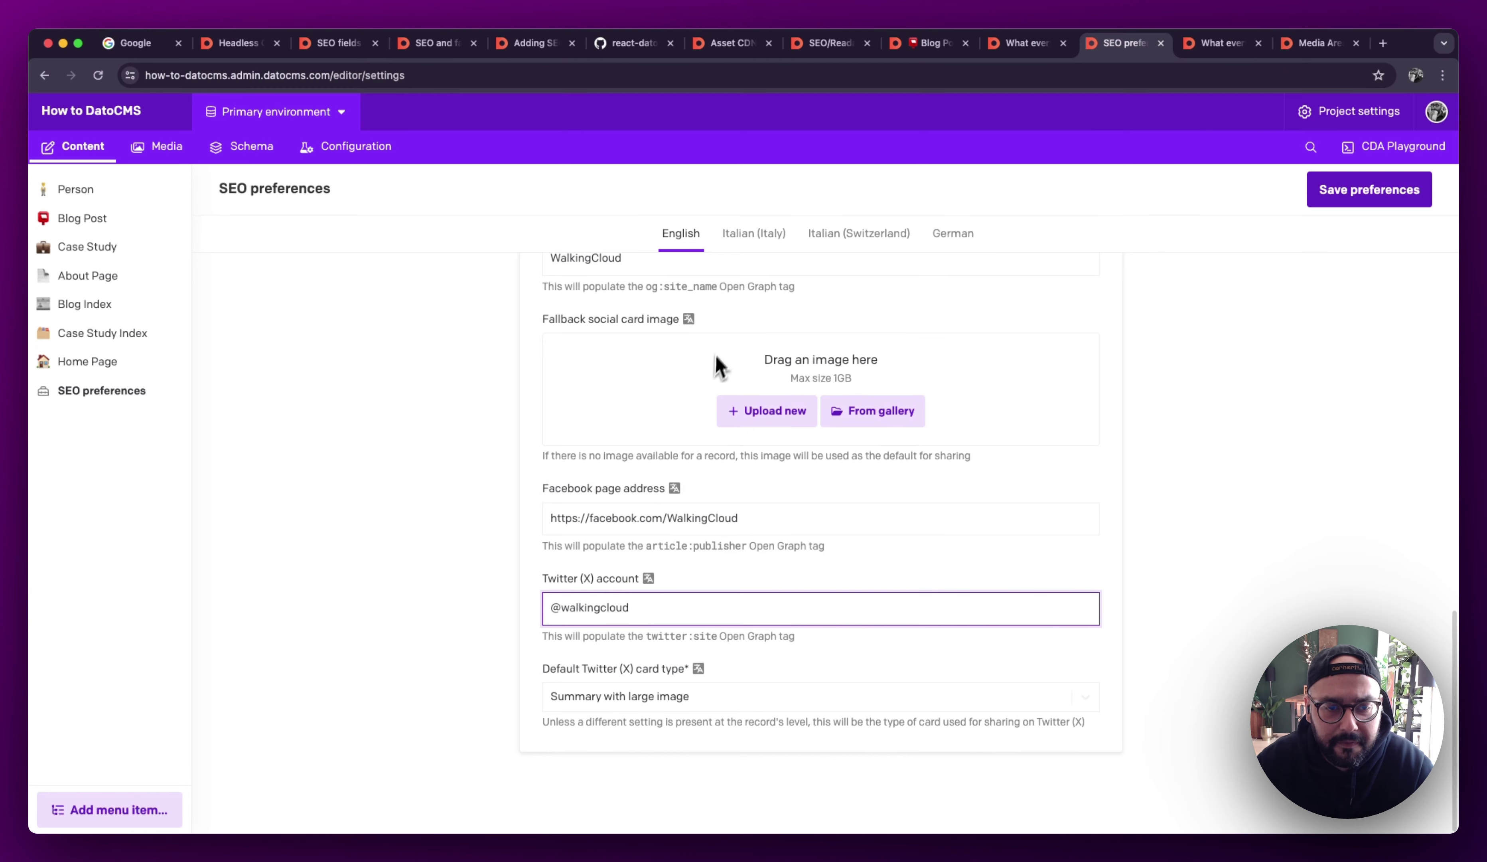
click(687, 704)
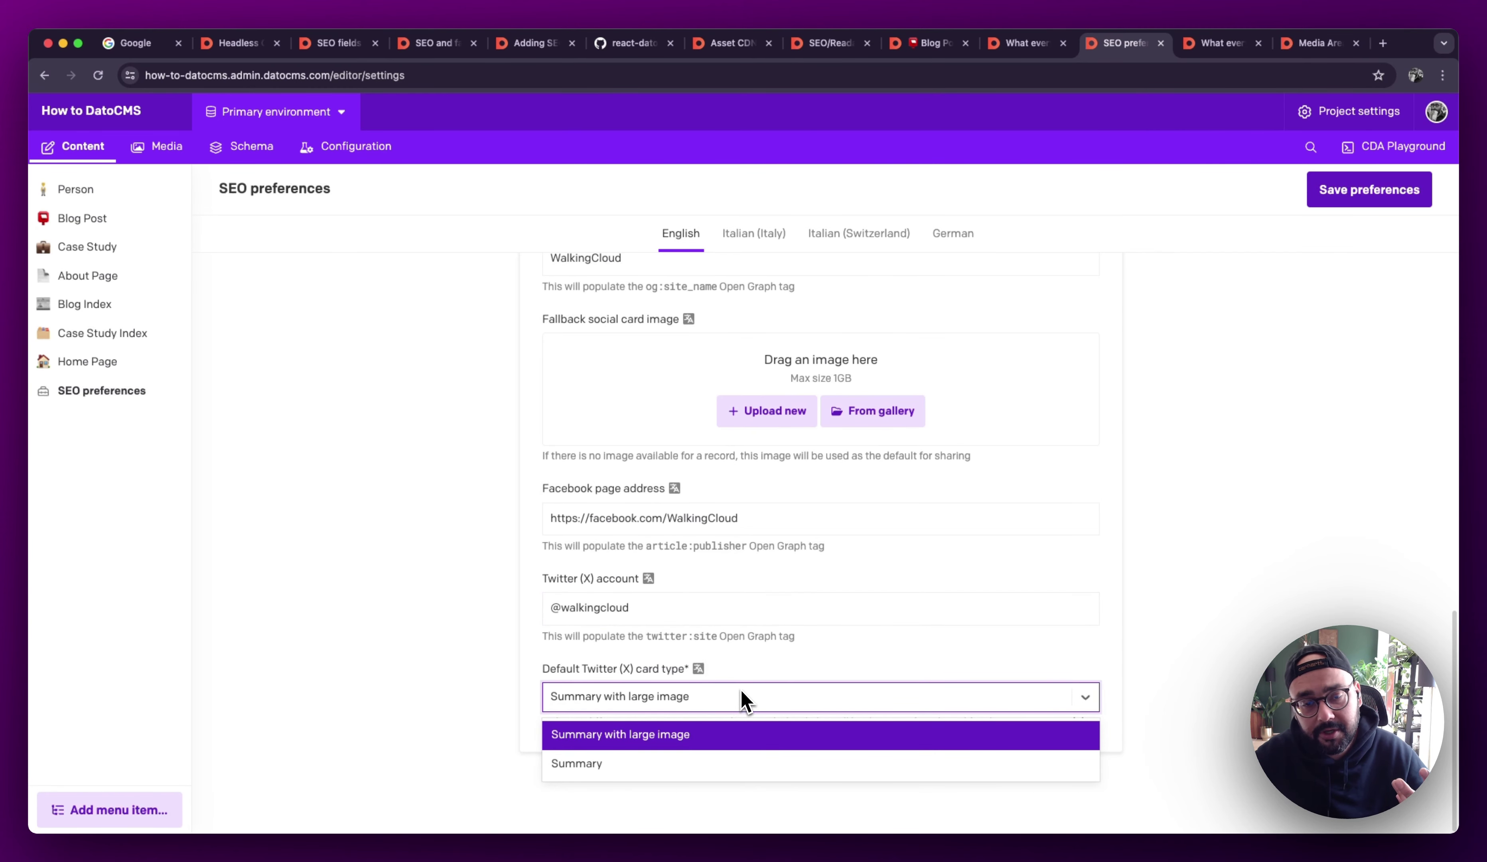
click(713, 744)
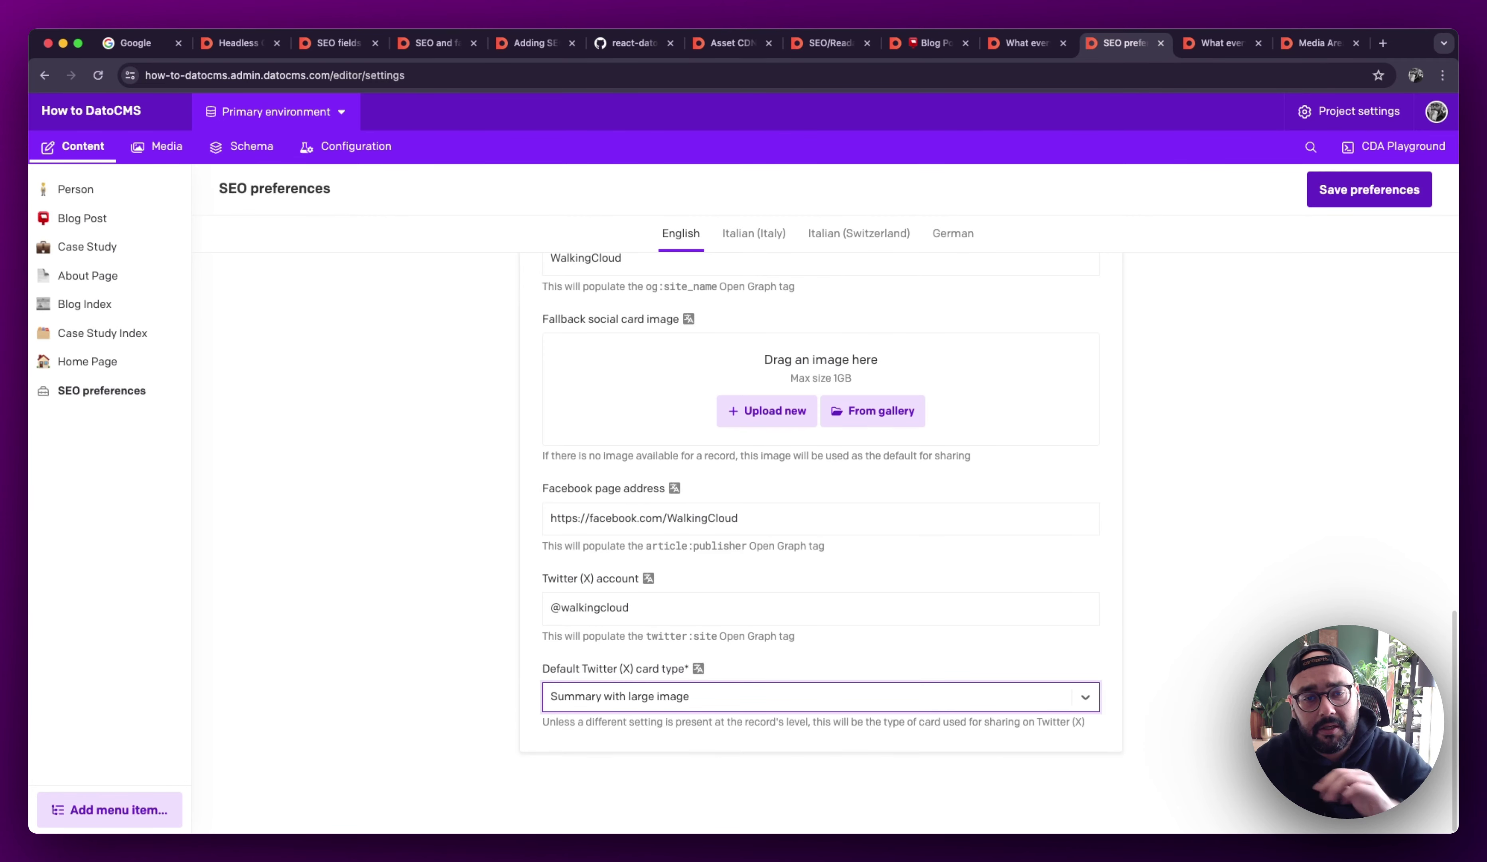
Set seo-og-image.png as fallback social image, save preferences, and return to the blog post
click(852, 414)
click(239, 378)
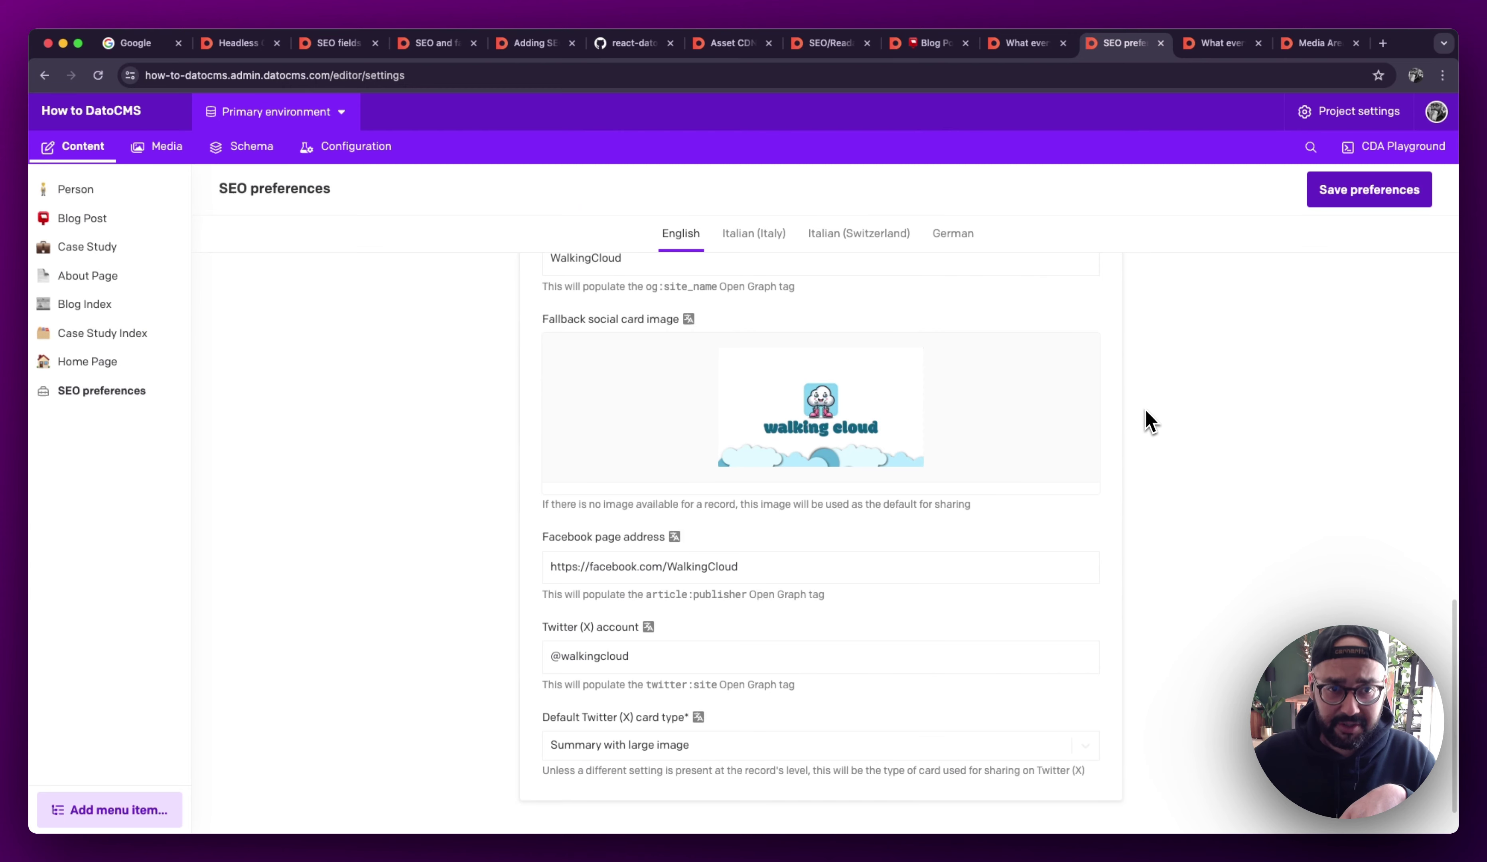
click(1369, 200)
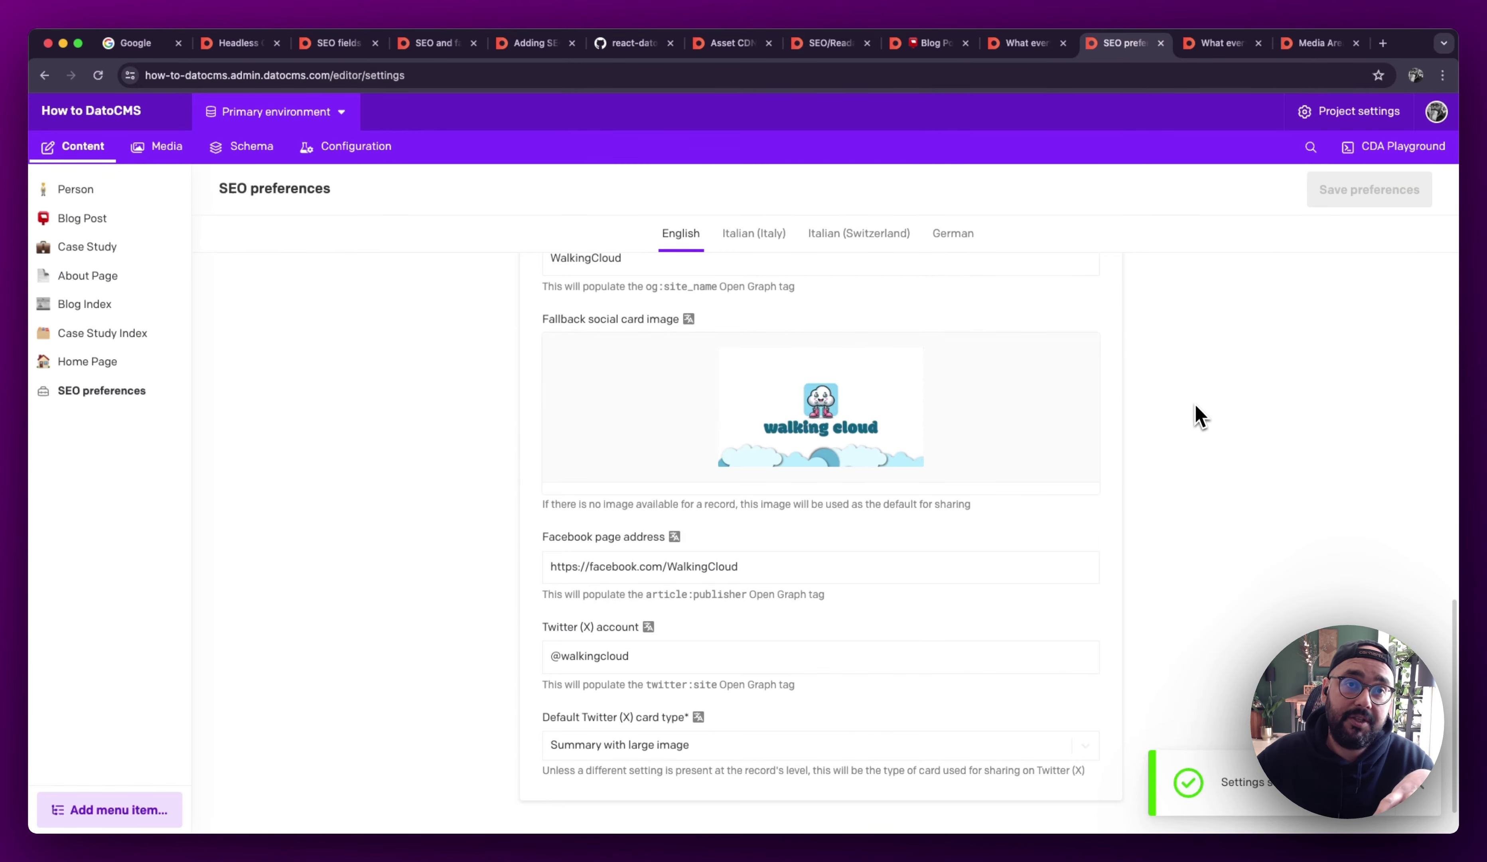
click(1220, 44)
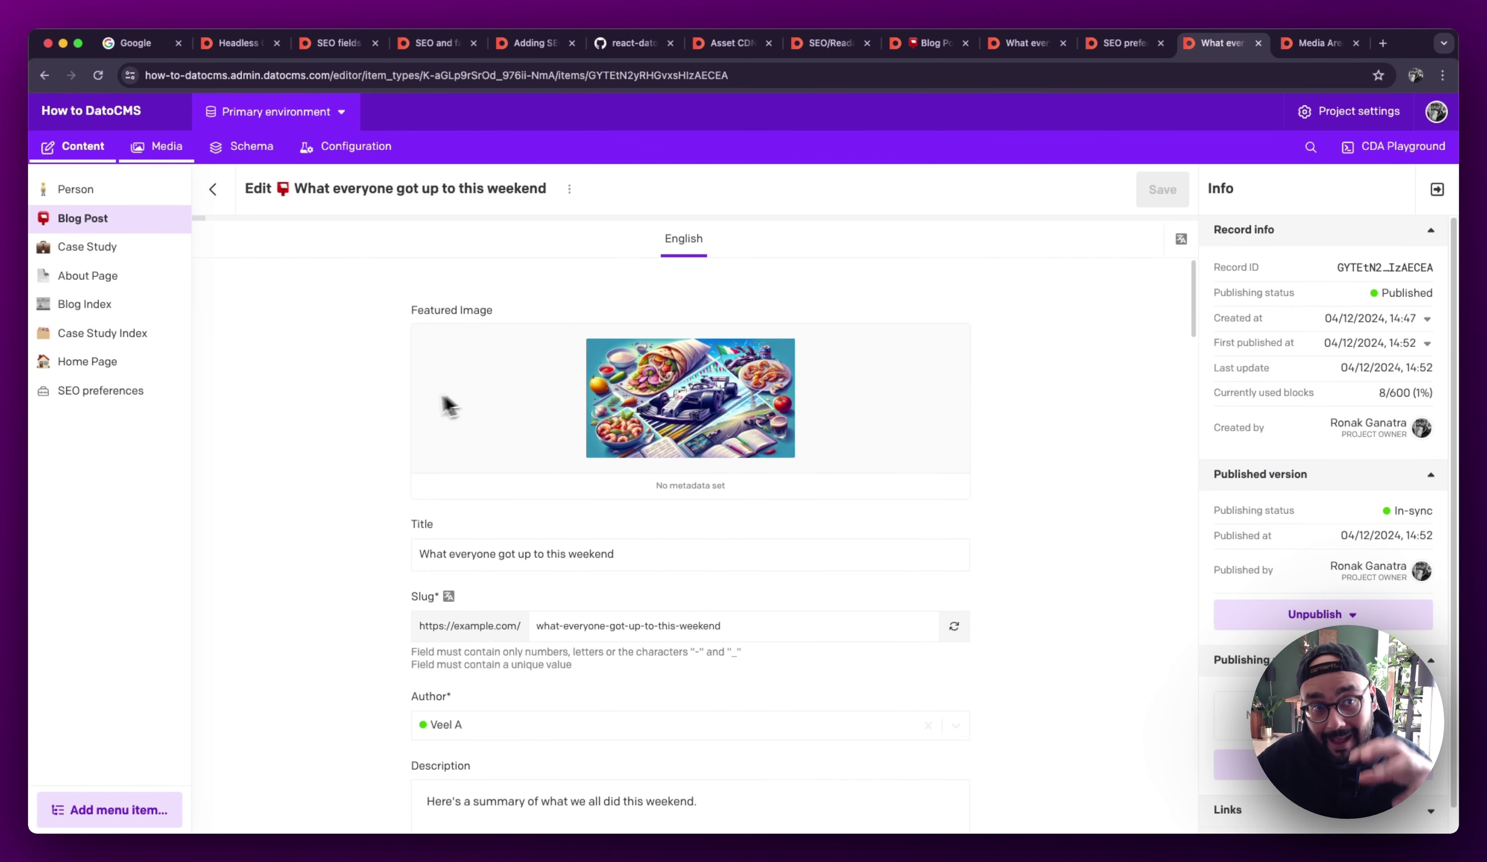
Scroll through the weekend post's SEO preview, then go back to the Blog Post list
scroll(385, 413, down, 10)
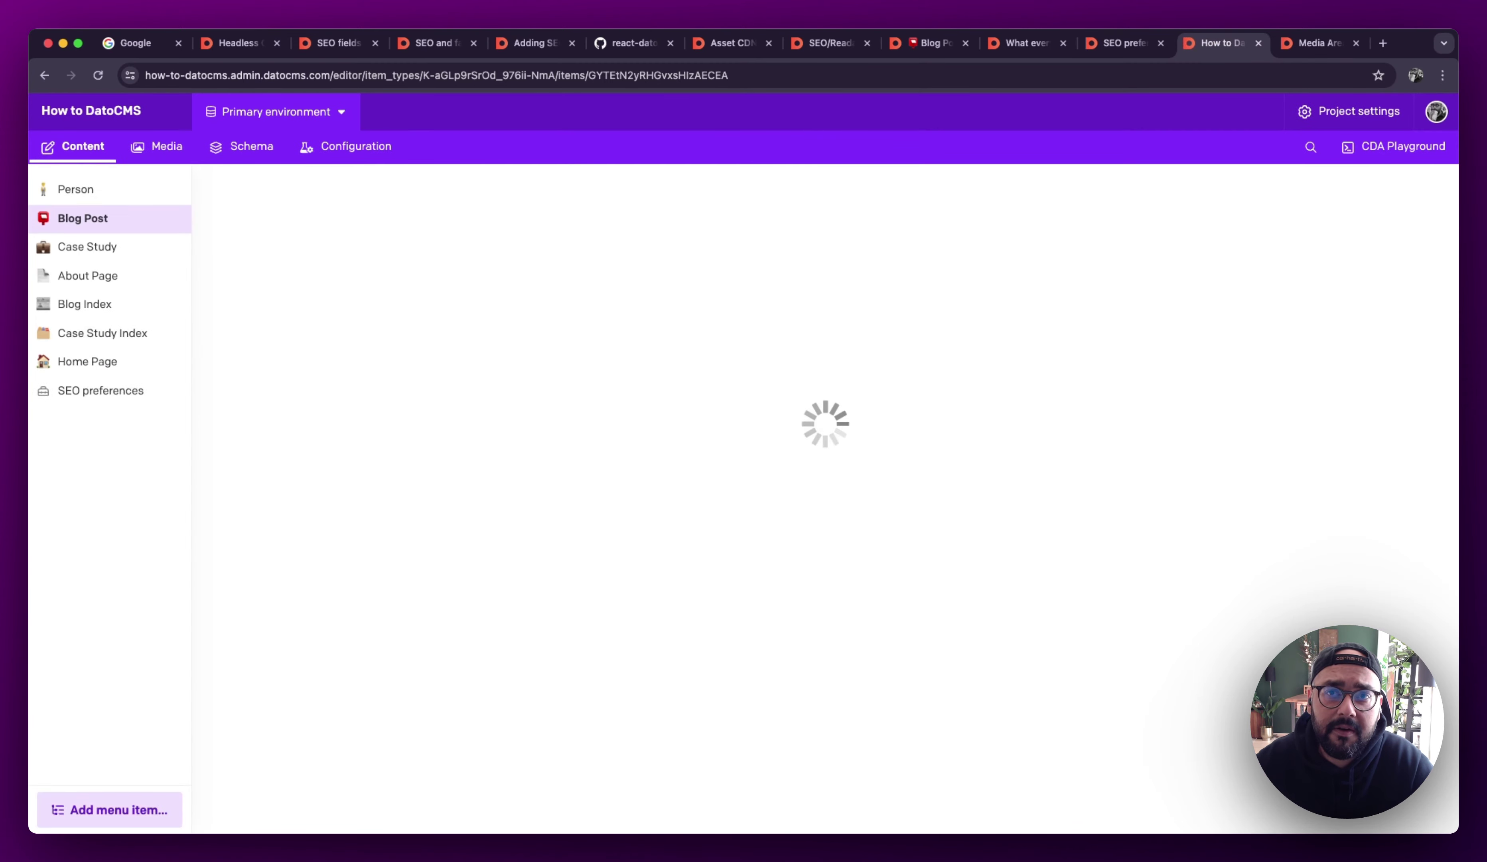
scroll(392, 406, down, 8)
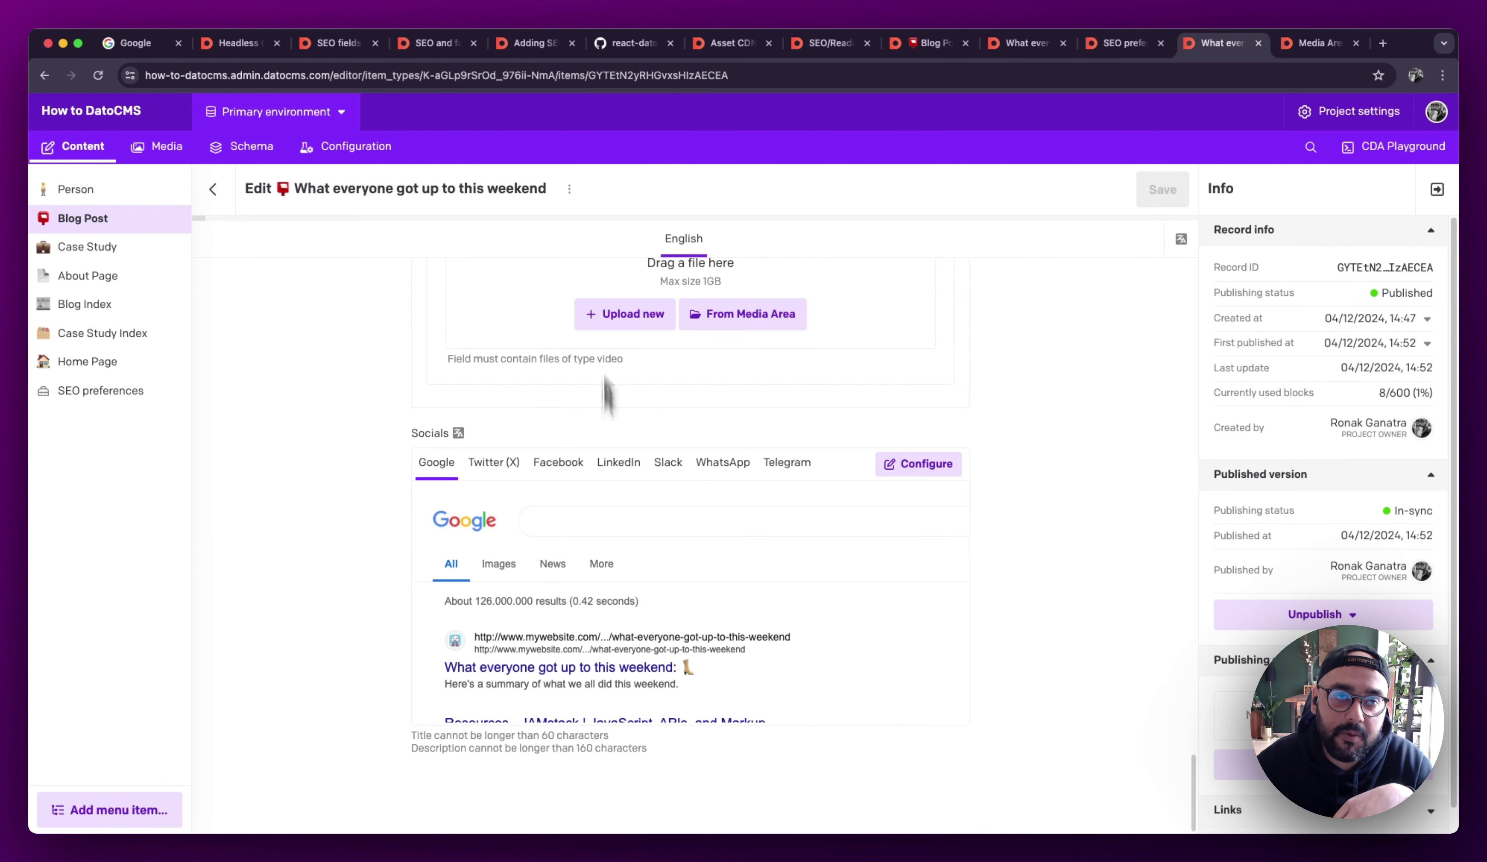
click(219, 201)
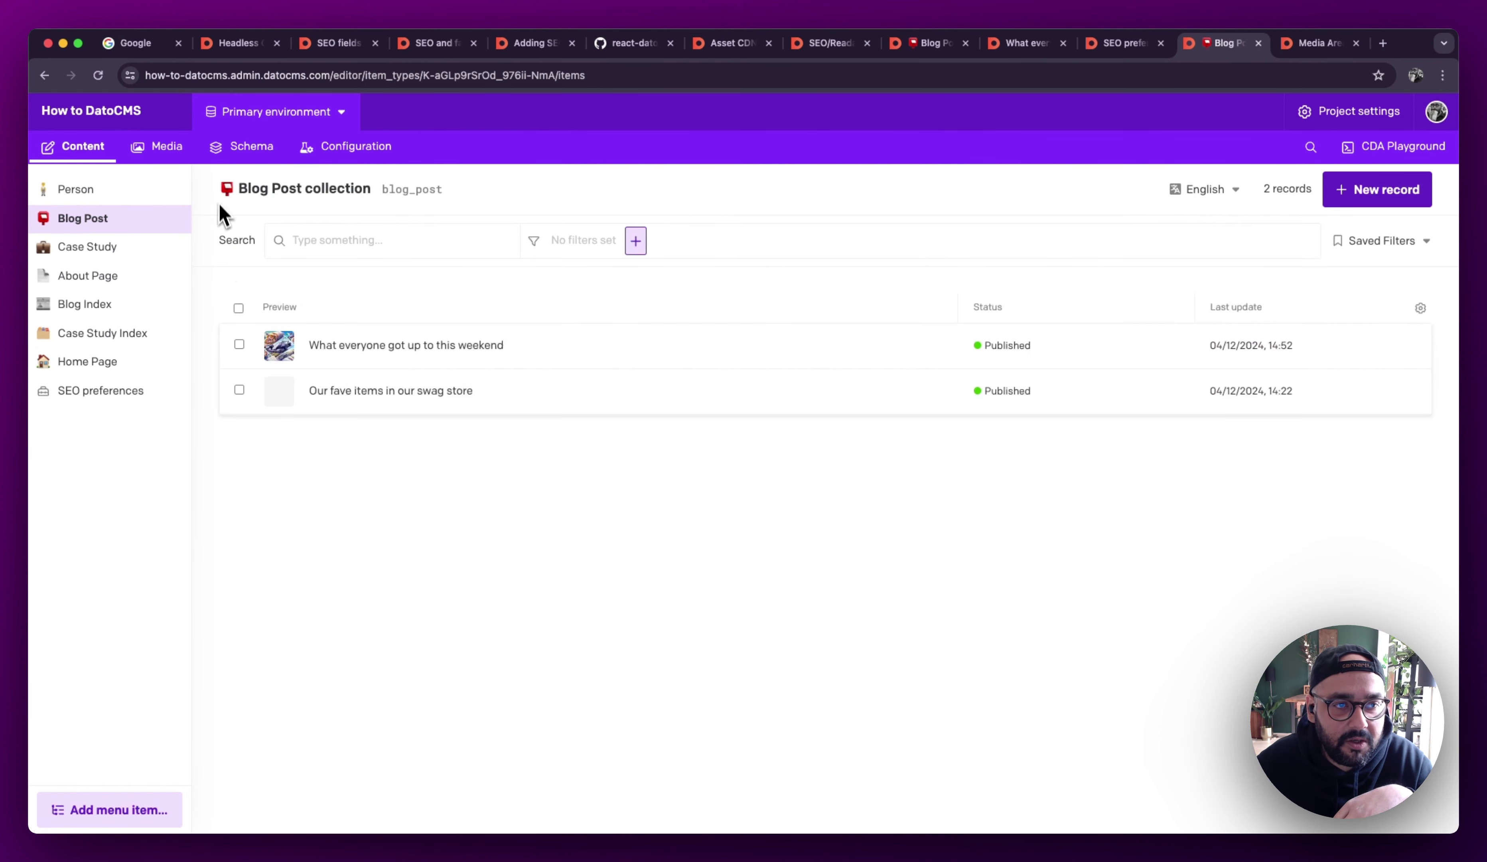
Start a new Blog Post record and check its Facebook preview with the WalkingCloud fallback title, description and image
click(1386, 201)
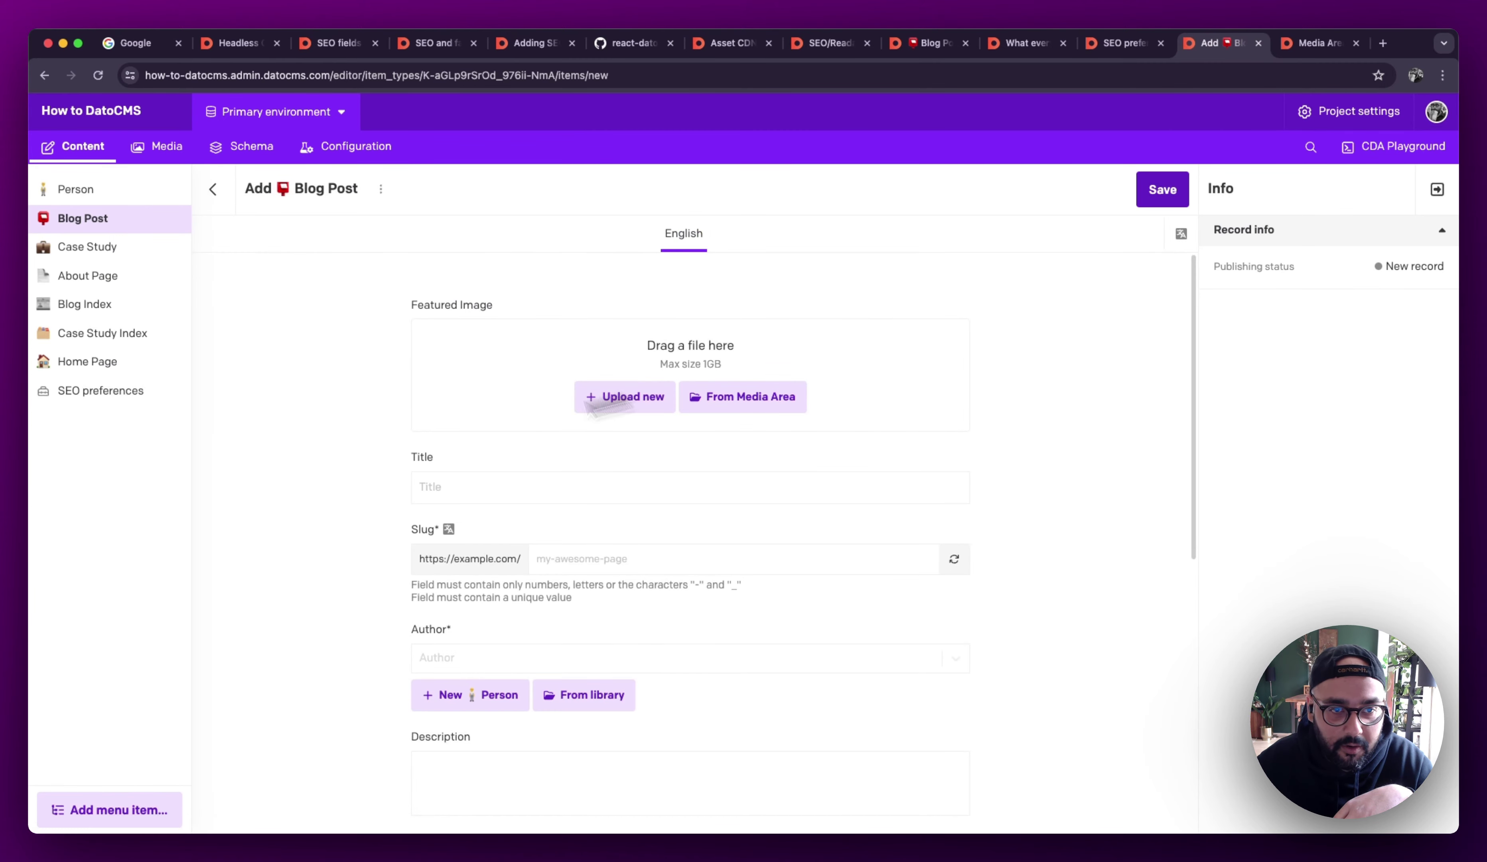
scroll(358, 485, down, 10)
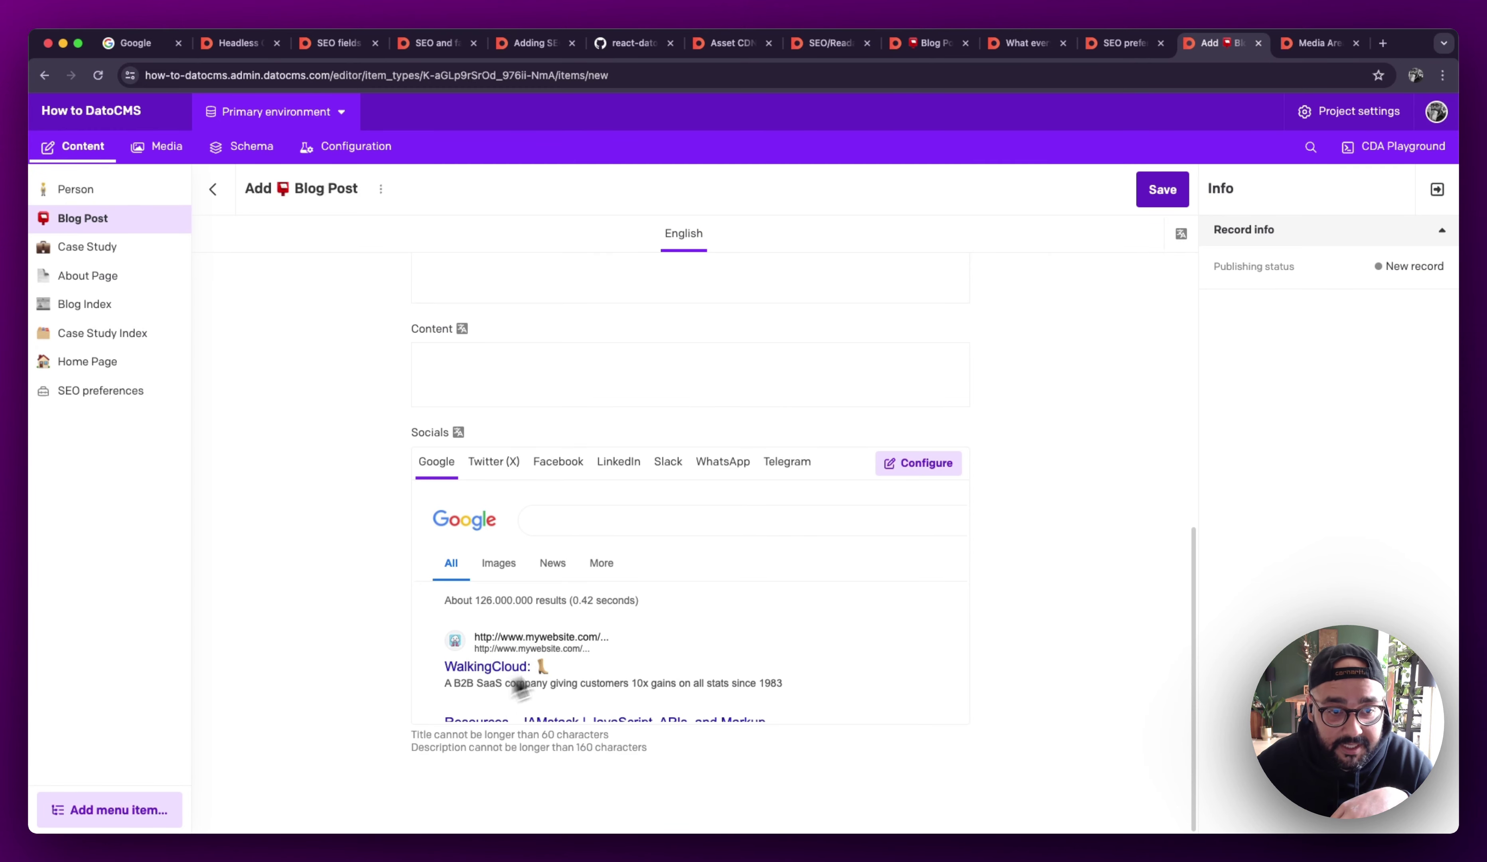
click(567, 464)
scroll(491, 539, down, 3)
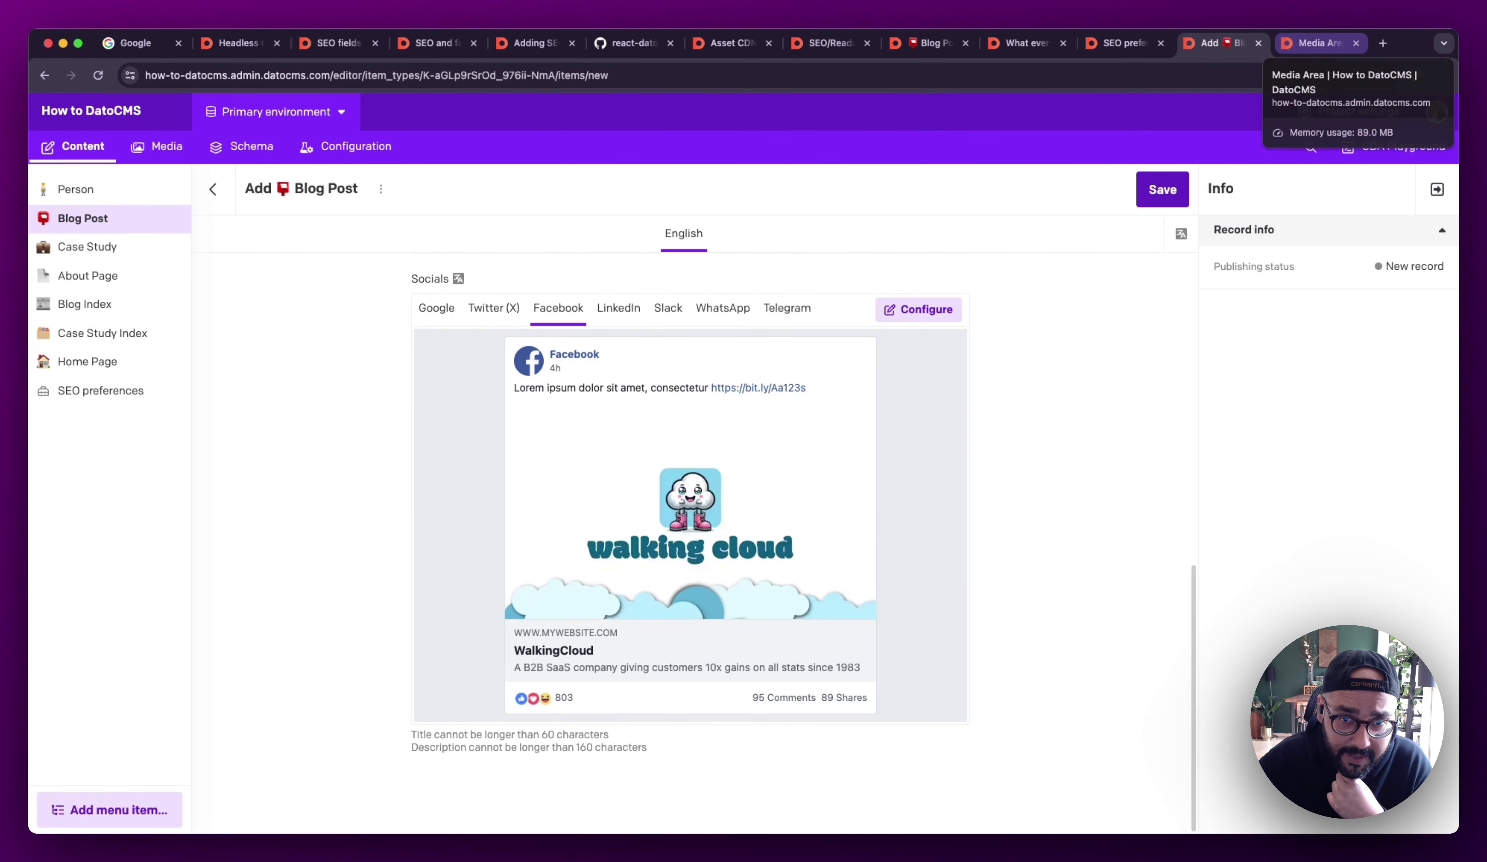
click(1321, 43)
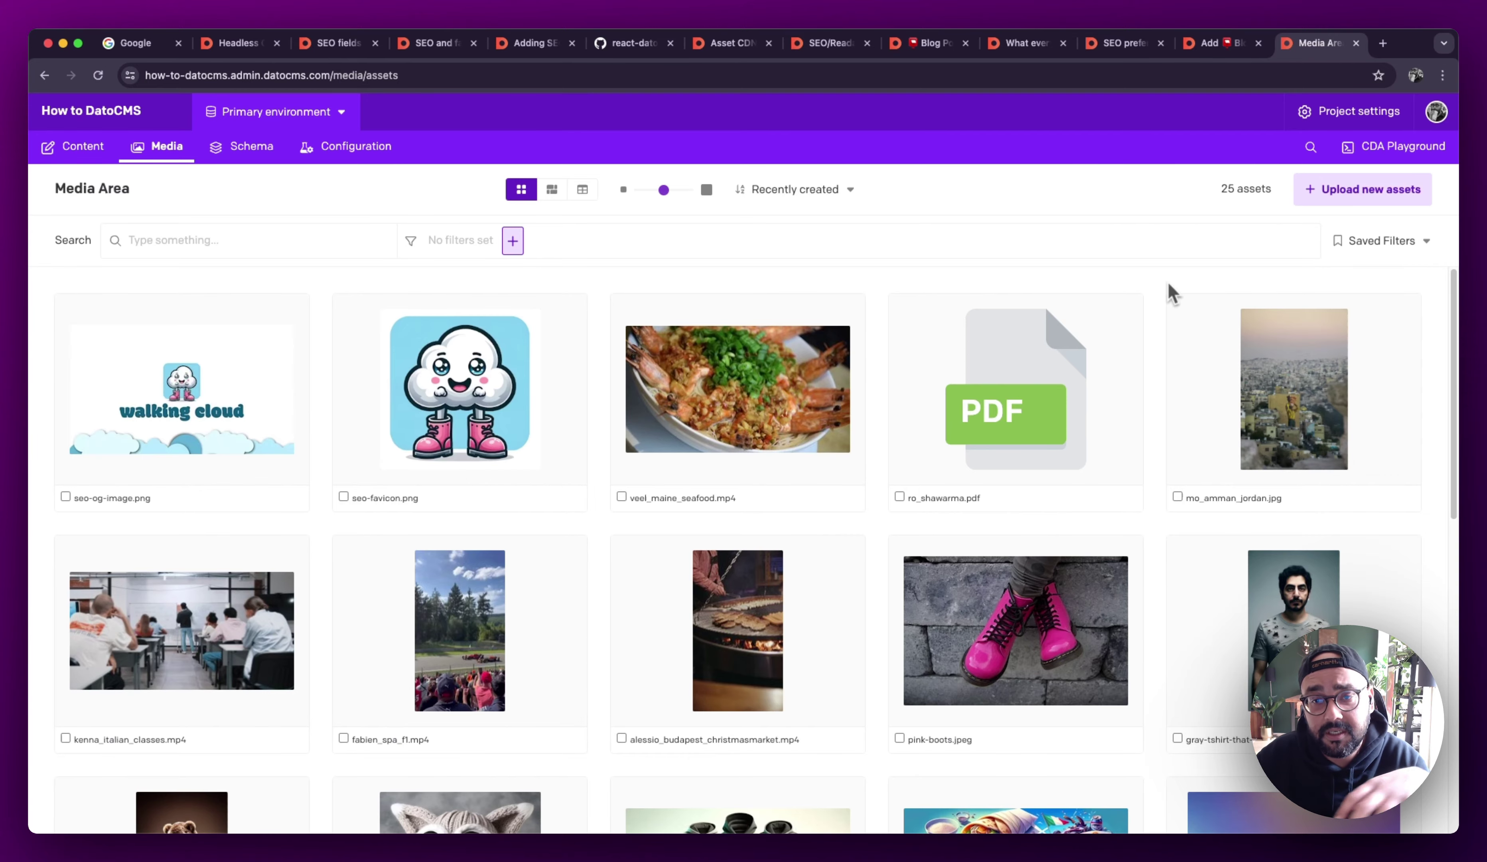
Open the pink-boots.jpeg details, keep English as the metadata language and add an empty custom-data row
click(968, 665)
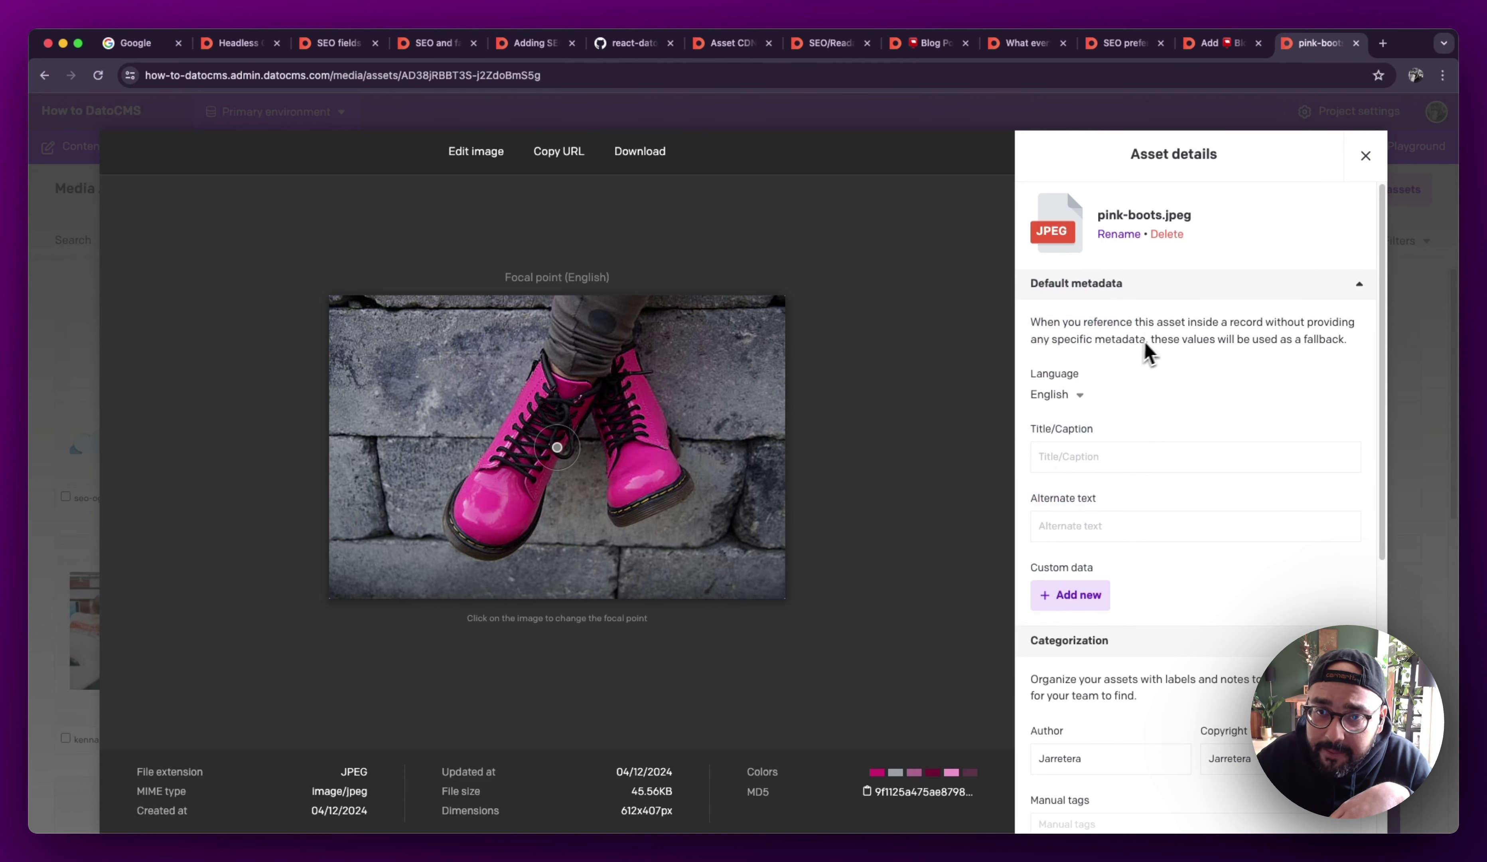
scroll(1280, 345, down, 2)
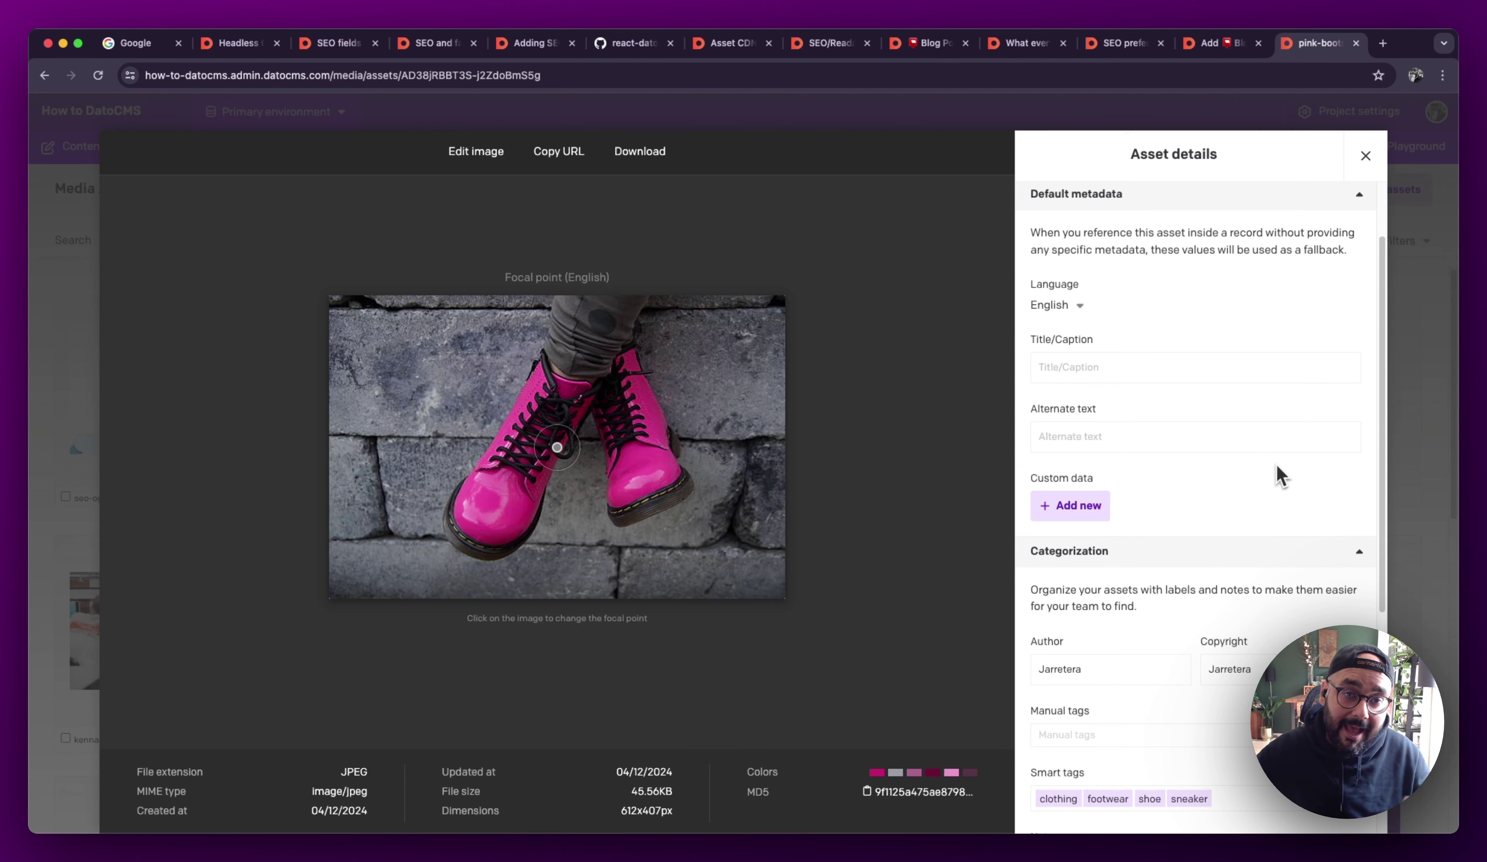
click(1080, 305)
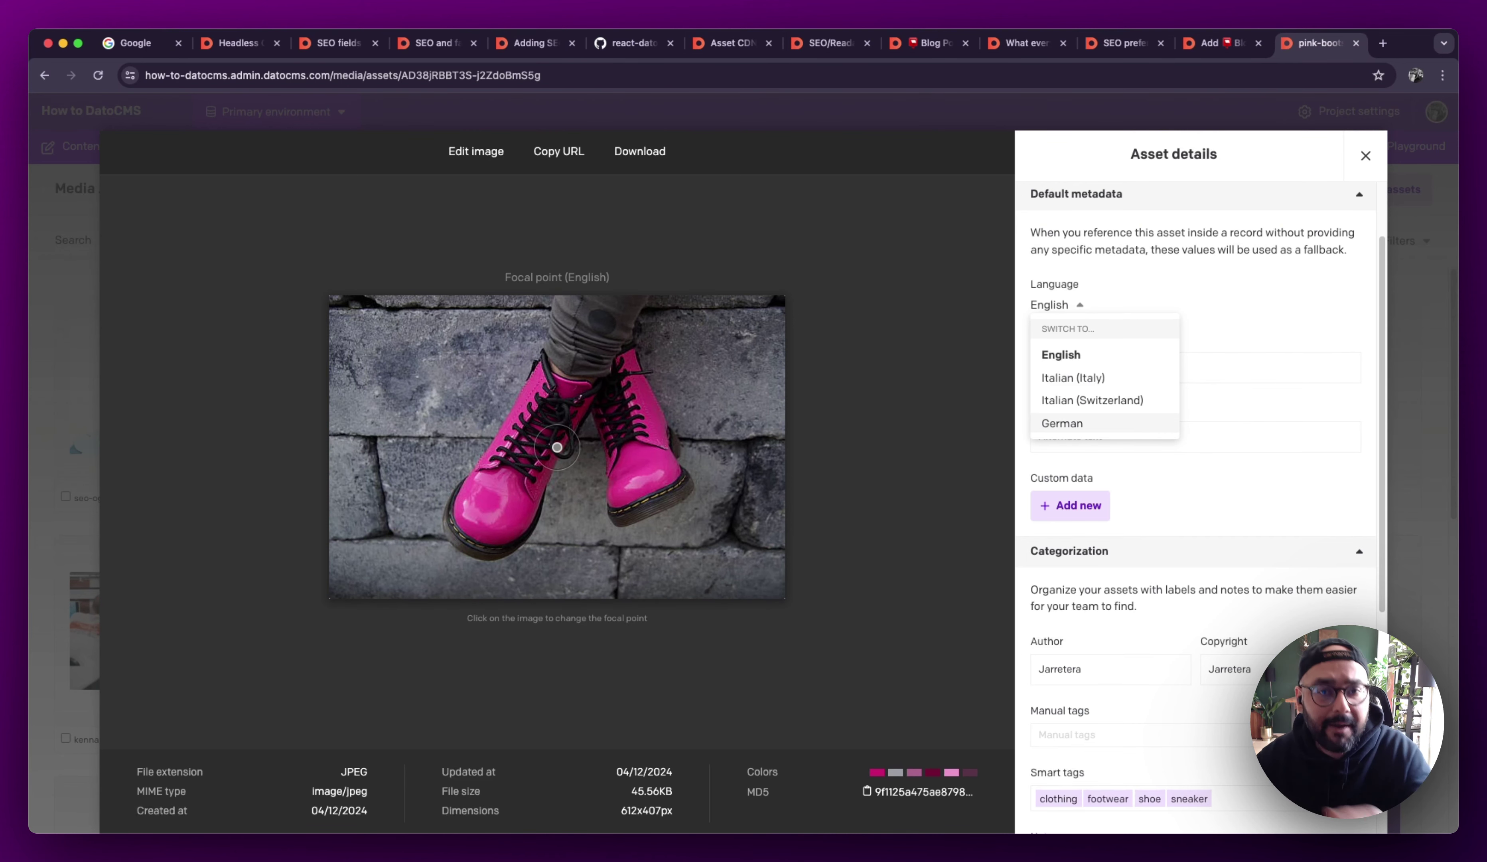
click(1133, 523)
click(1087, 517)
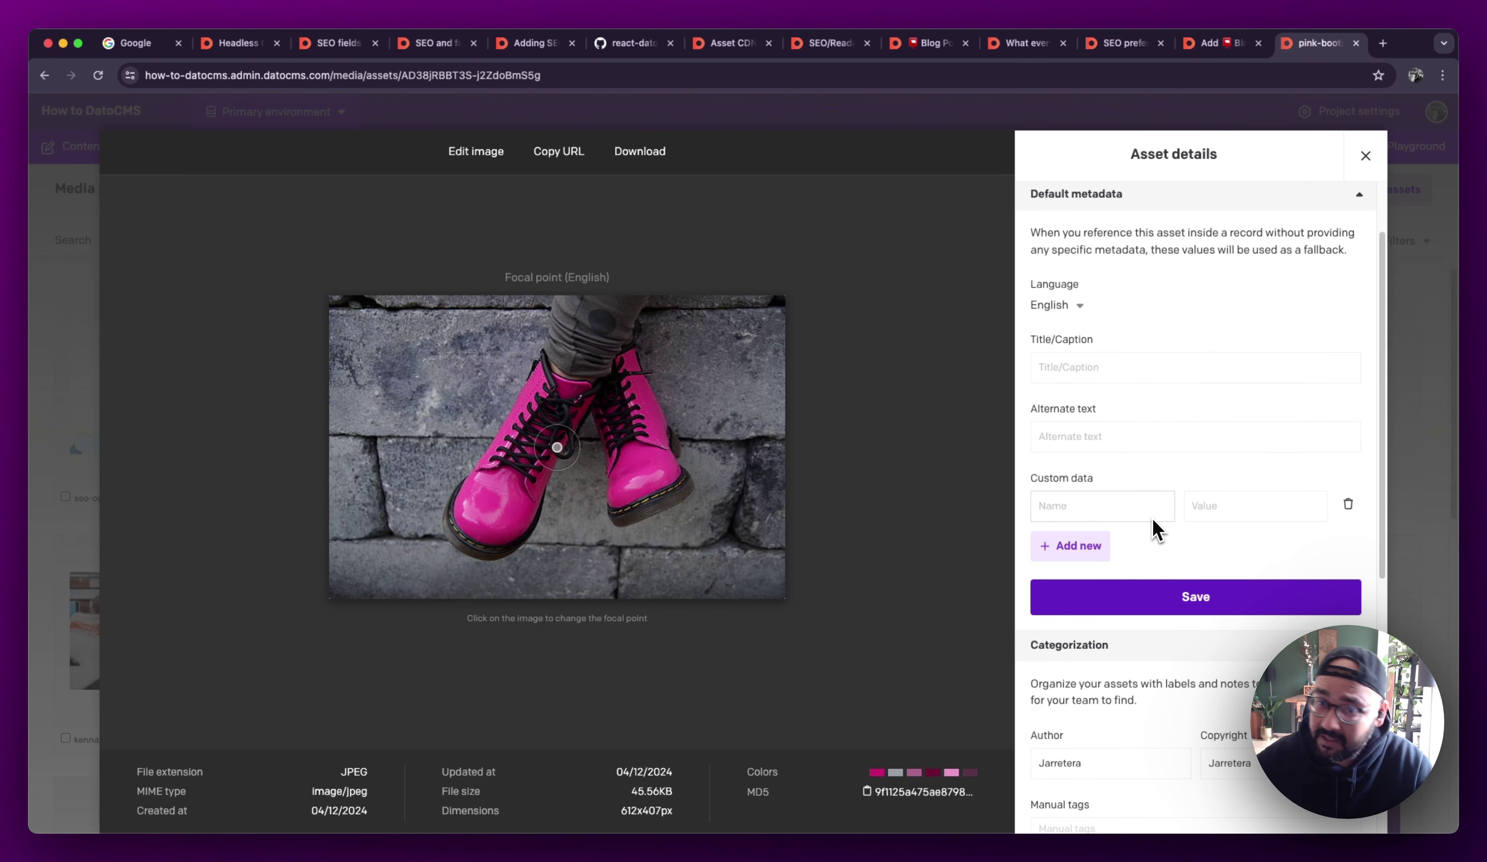
Scroll down to the asset's categorization, showing smart tags clothing, footwear, shoe and sneaker
scroll(1154, 521, down, 3)
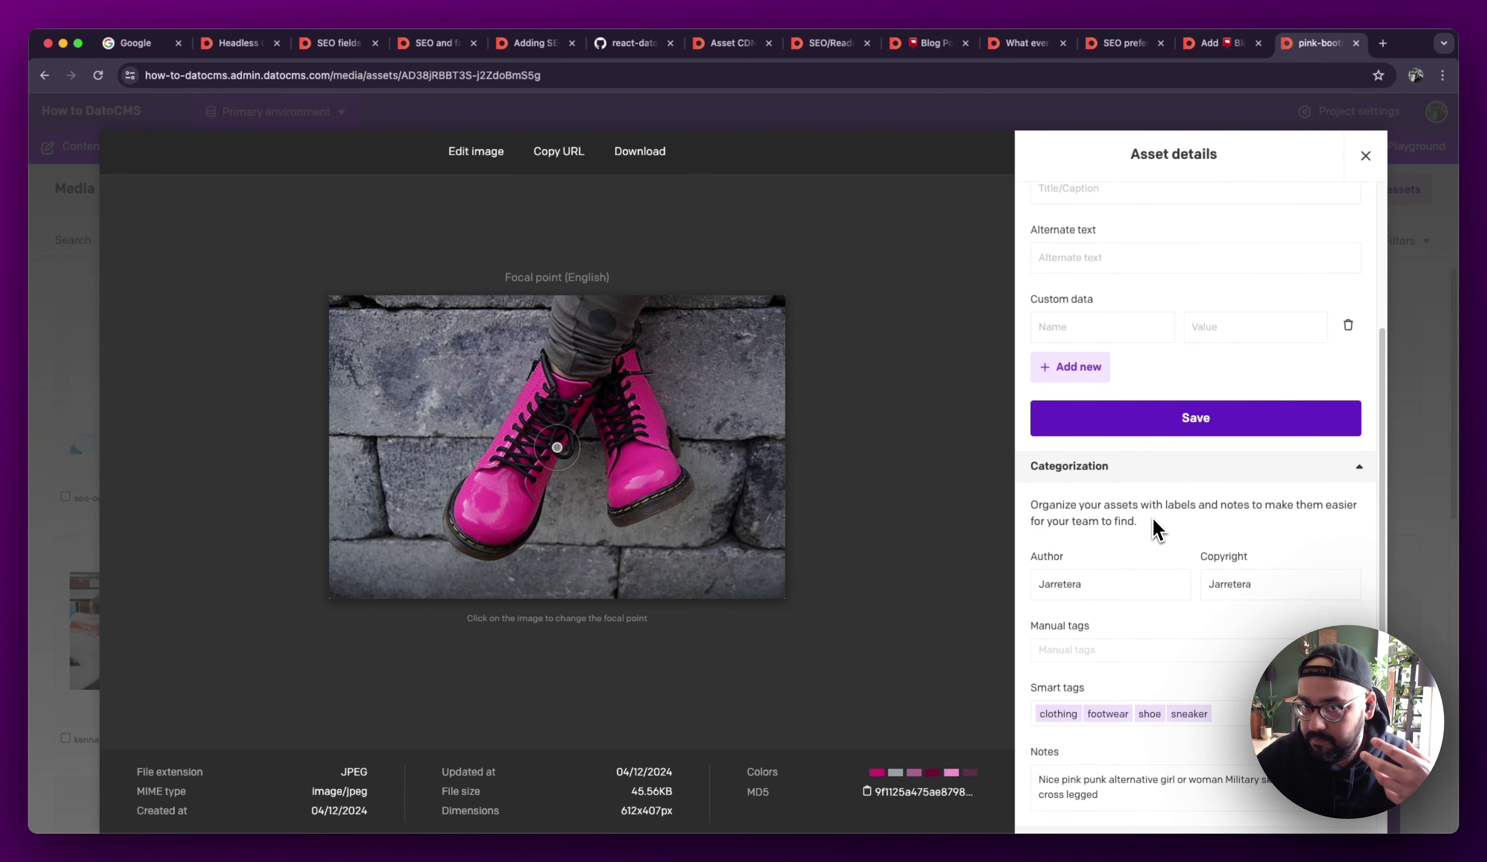
scroll(1157, 528, down, 2)
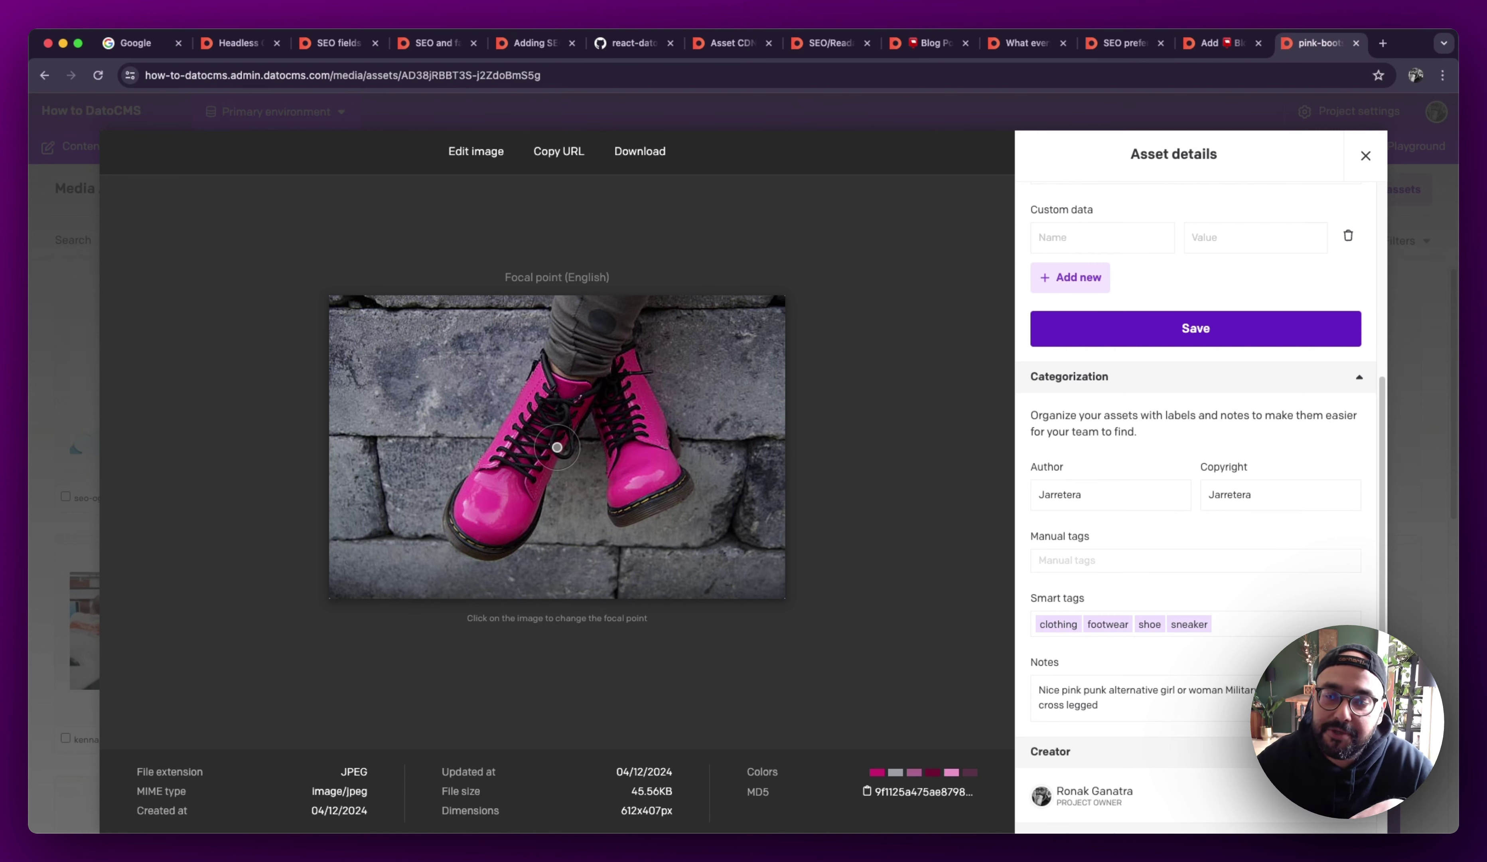
scroll(1250, 658, down, 3)
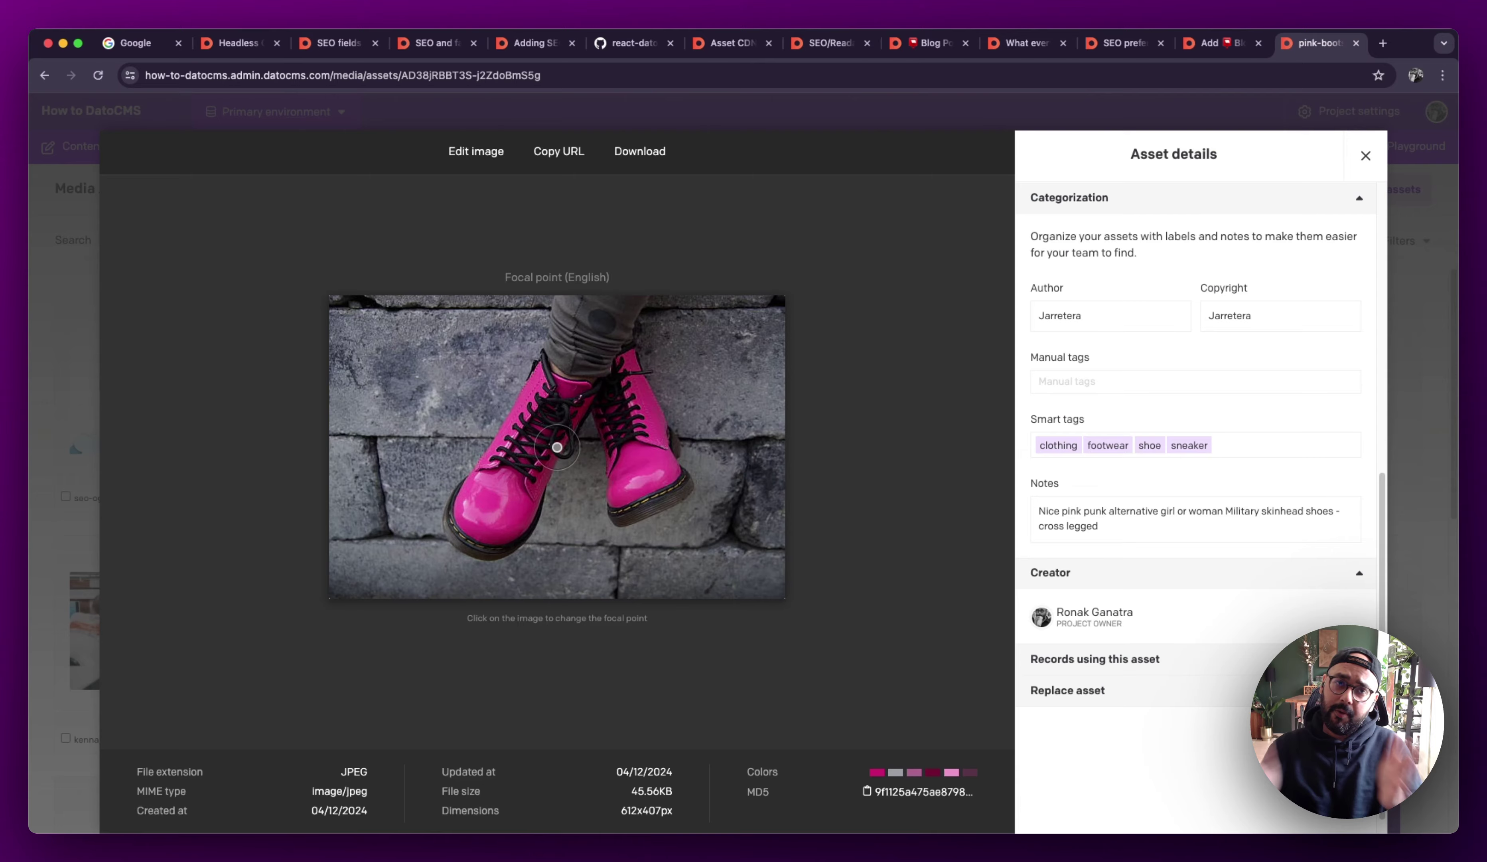
Look over the Headless CMS and SEO academy page, the SEO fields docs and the Asset CDN settings
click(237, 42)
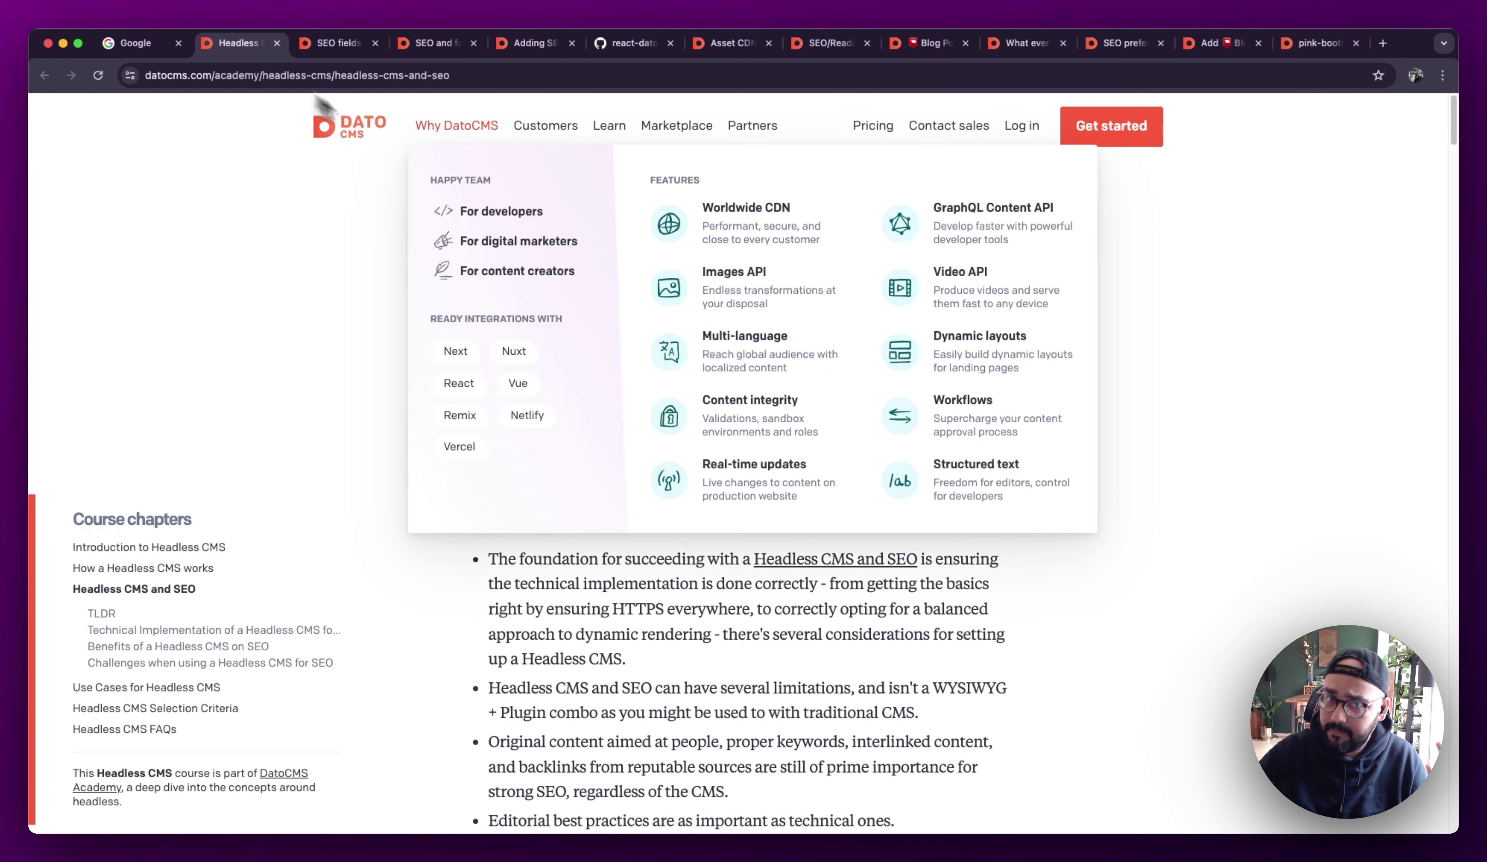
click(334, 54)
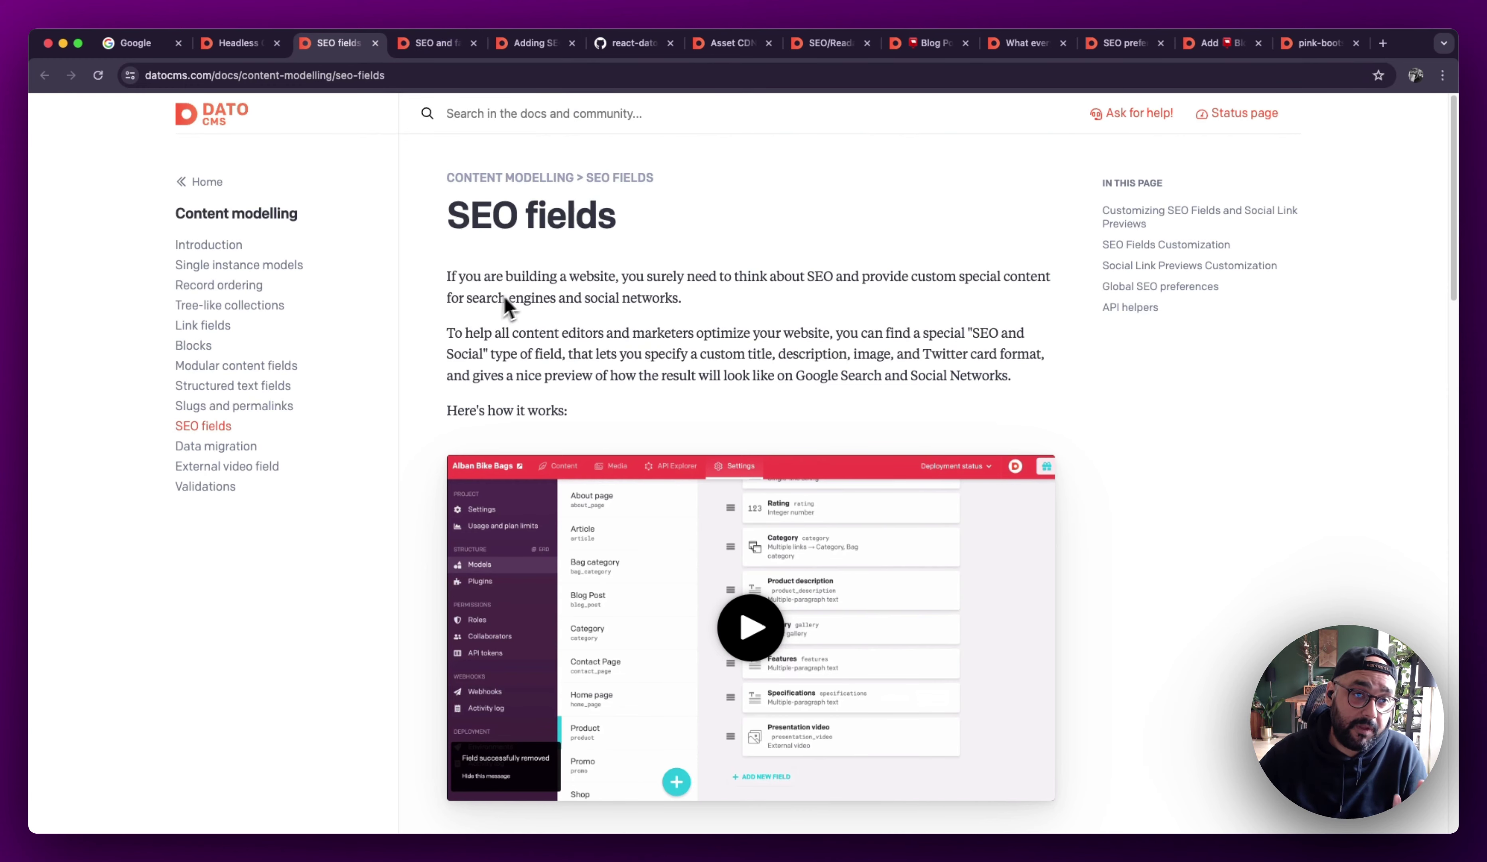
click(732, 45)
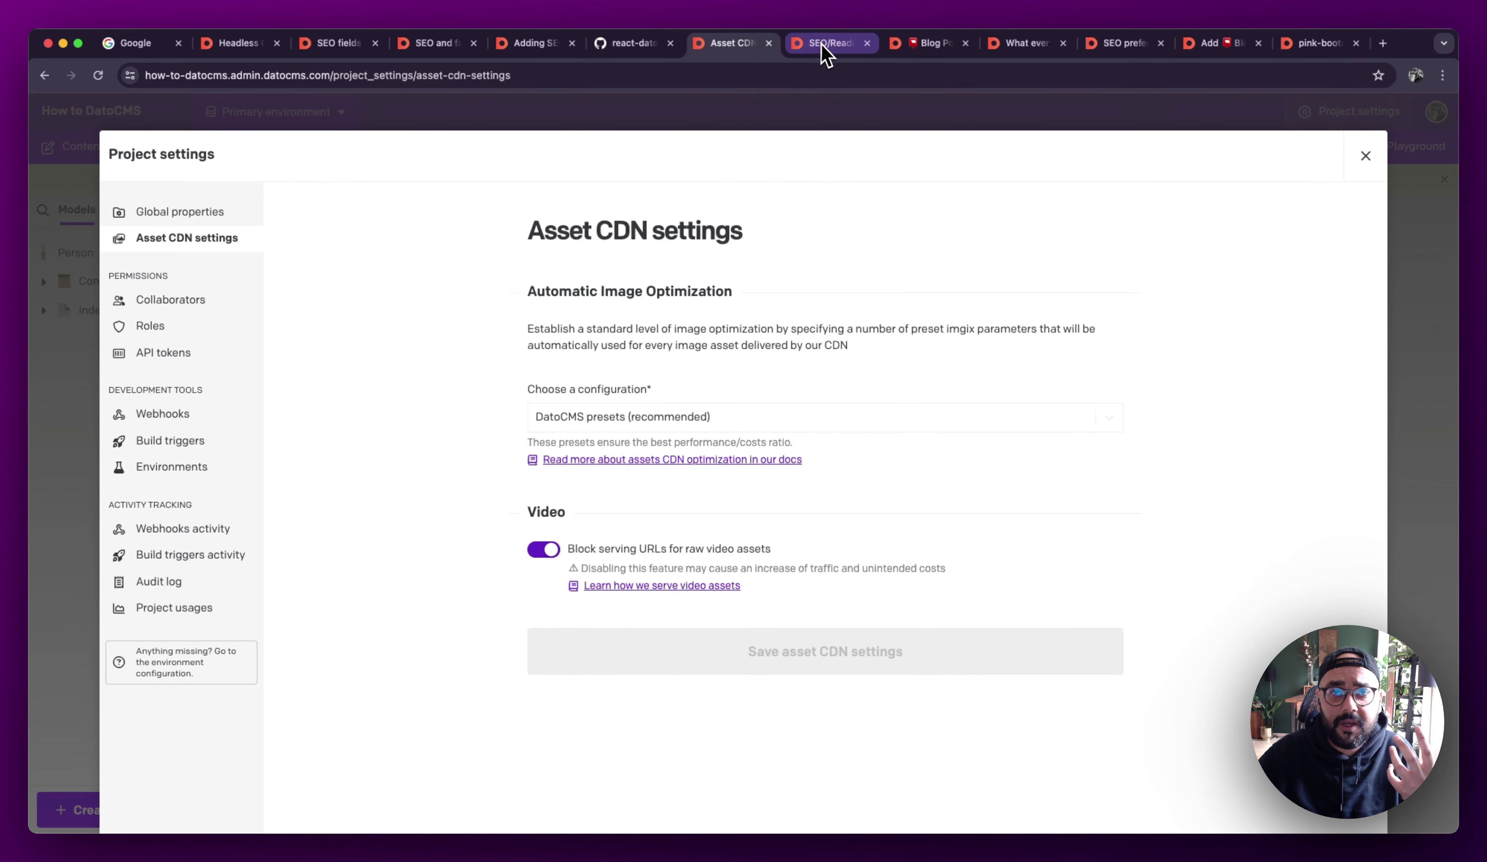
click(932, 44)
Go back through the weekend blog post to the pink-boots.jpeg details, showing its empty title, alt text and custom data
click(1043, 52)
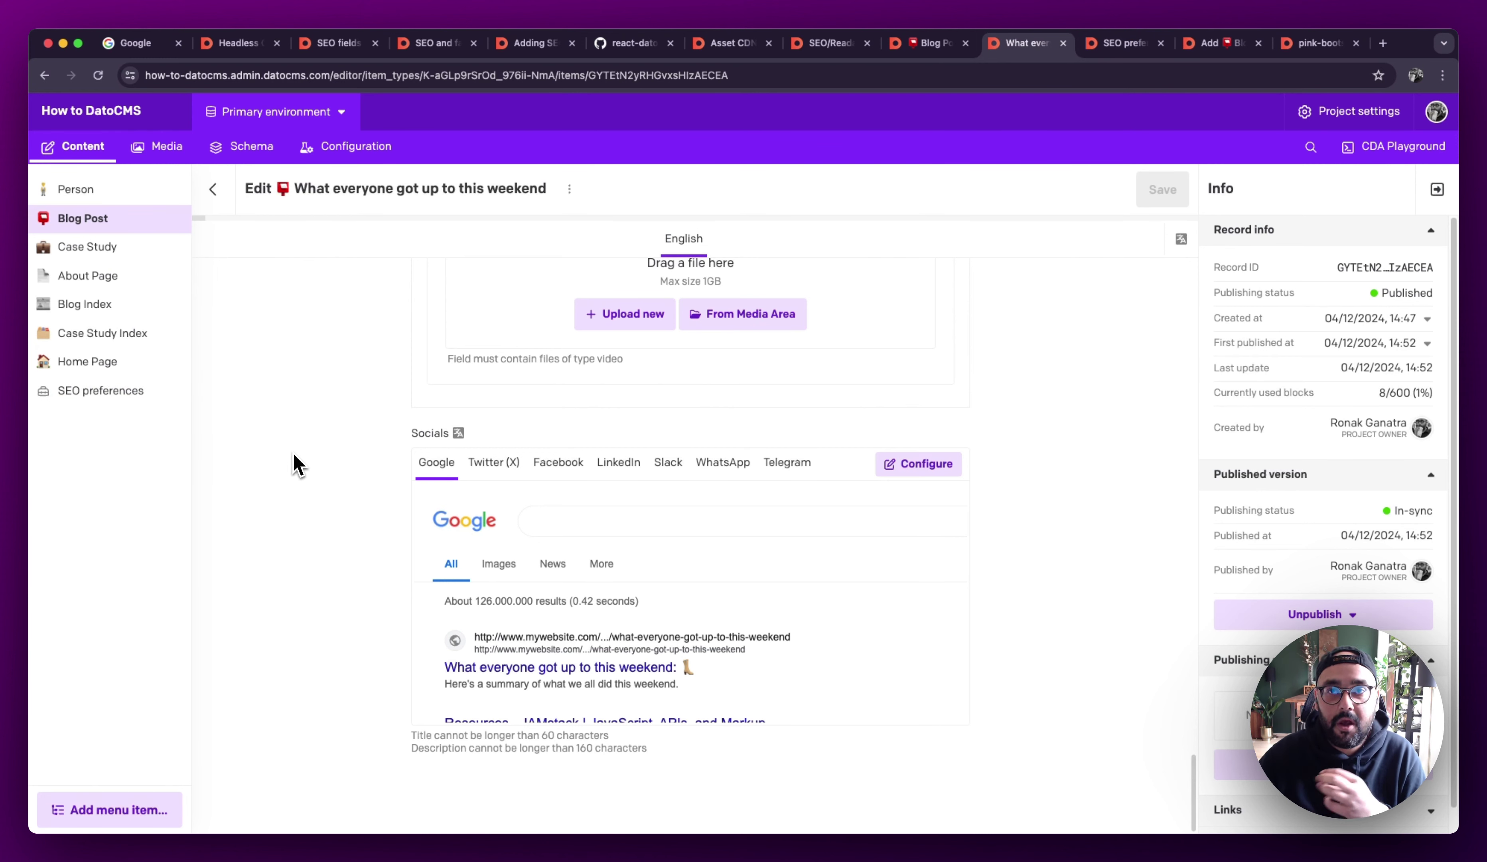
click(1320, 44)
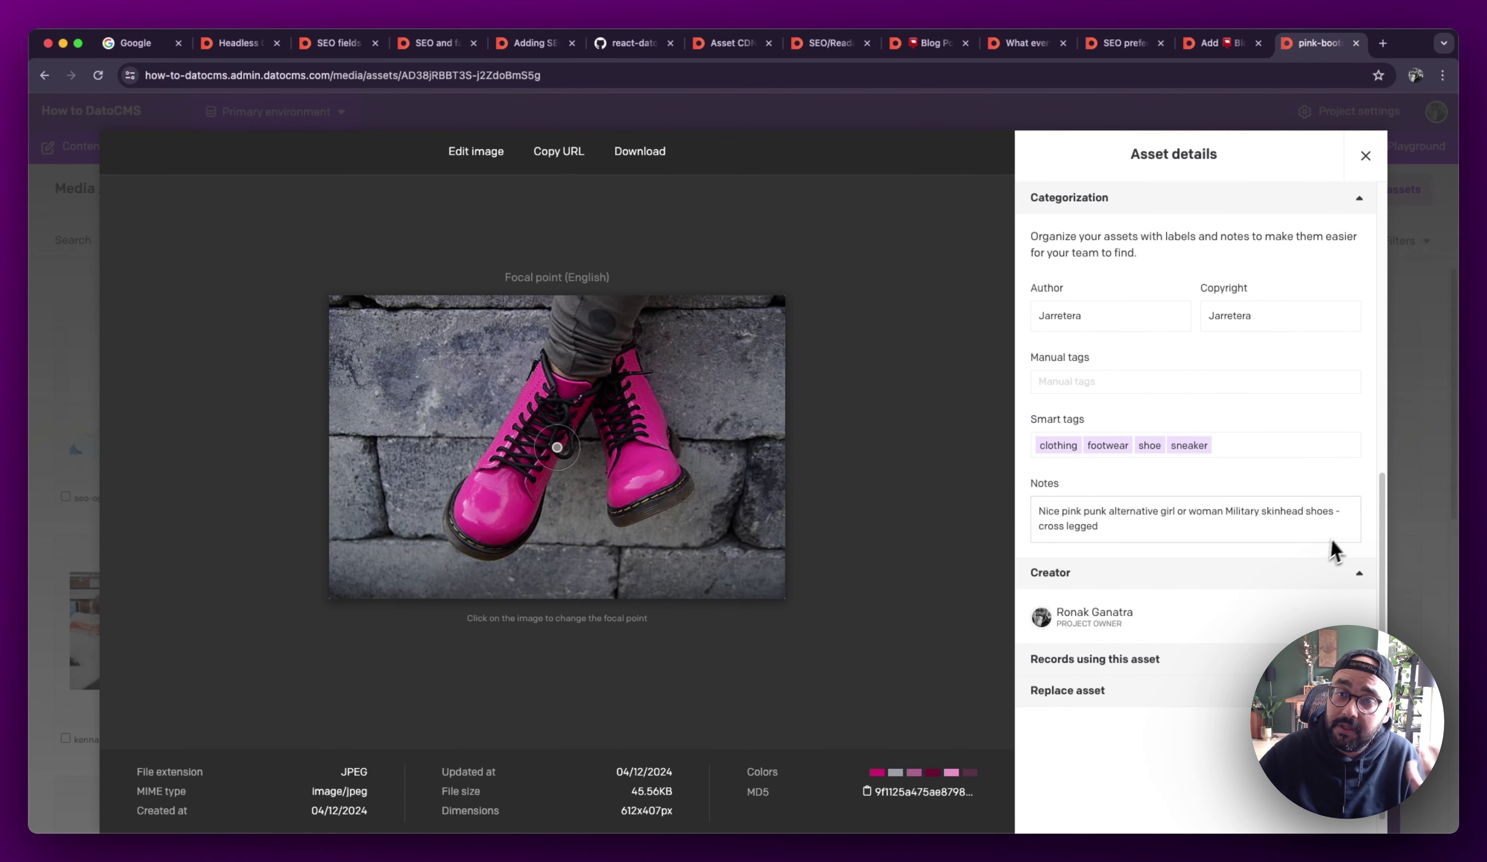
scroll(1331, 536, up, 1)
scroll(1332, 536, up, 6)
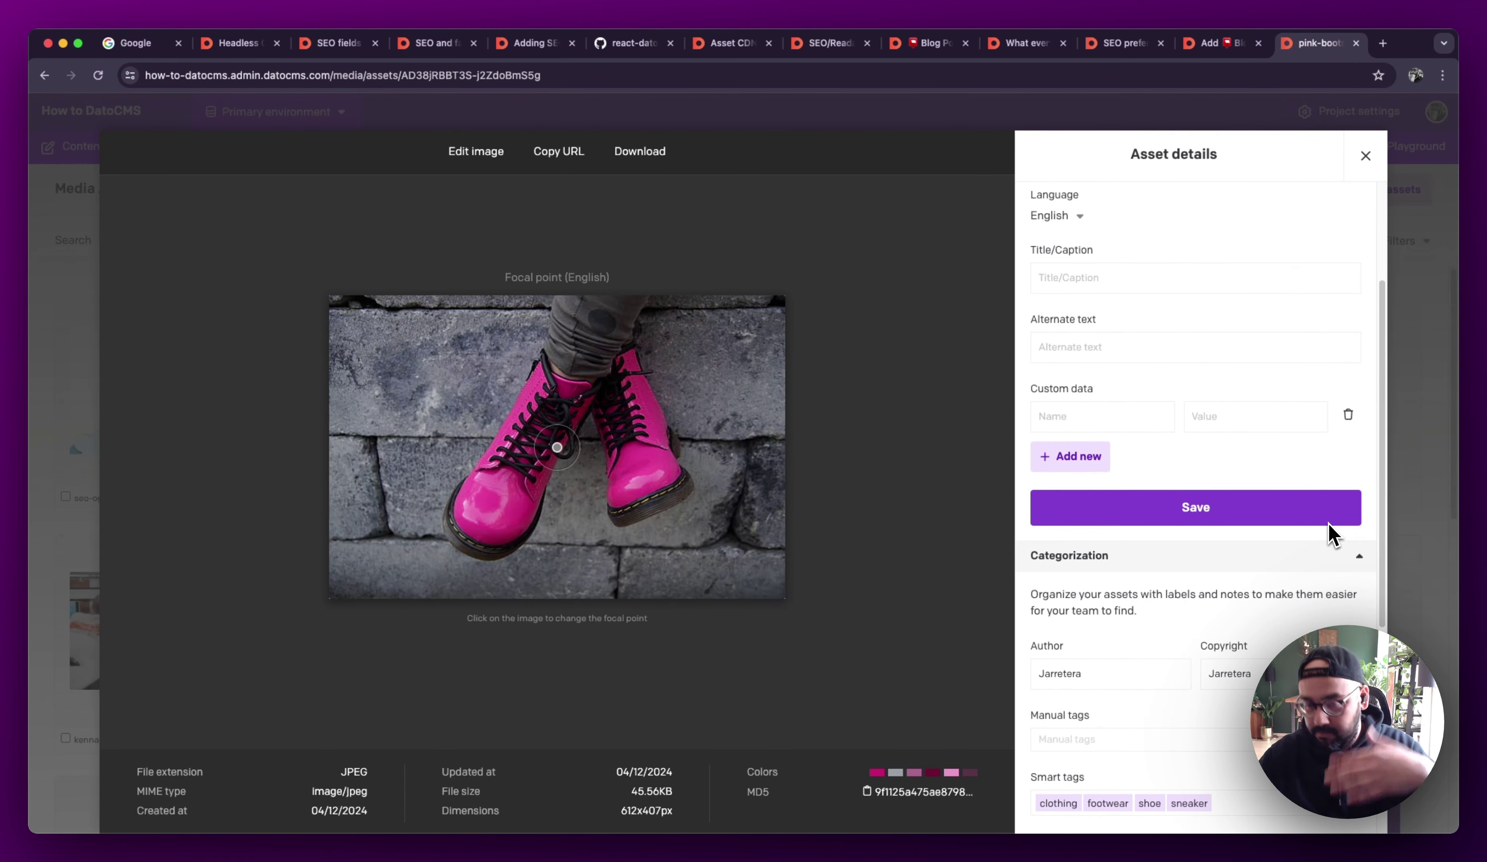